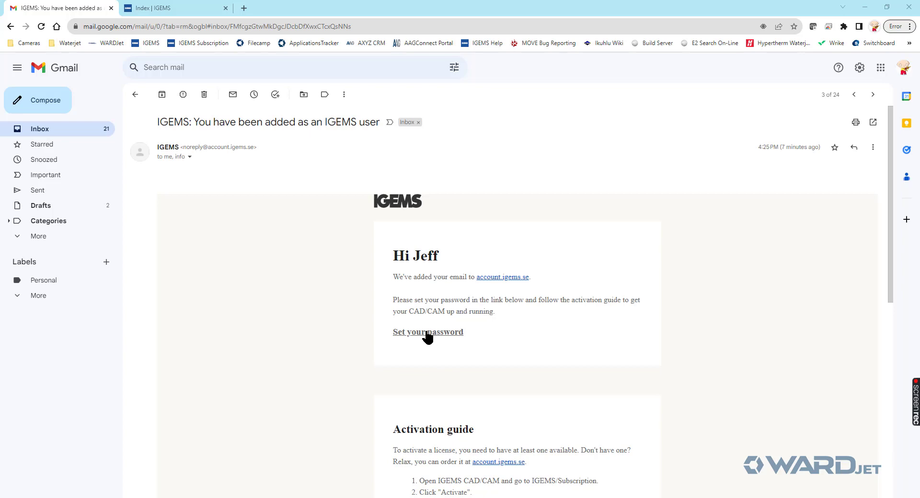
# - Scroll through the 'You have been added as an IGEMS user' invitation email
pyautogui.scroll(-3, 427, 335)
pyautogui.scroll(3, 427, 332)
# - Enter the new account password in both password fields and log in to the portal
pyautogui.click(430, 332)
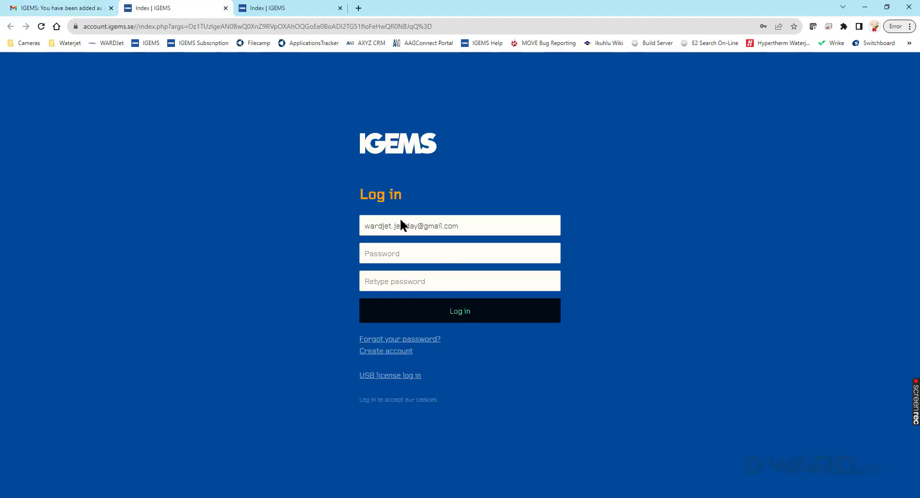
pyautogui.click(415, 254)
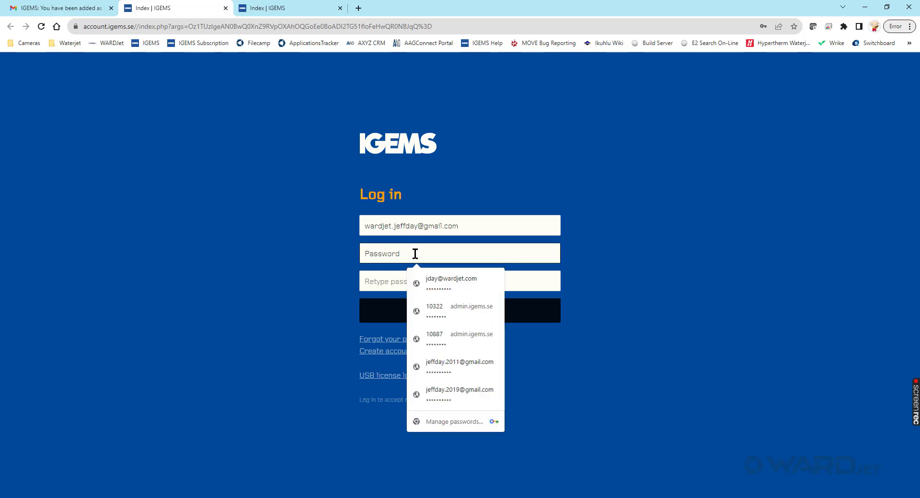
pyautogui.click(243, 311)
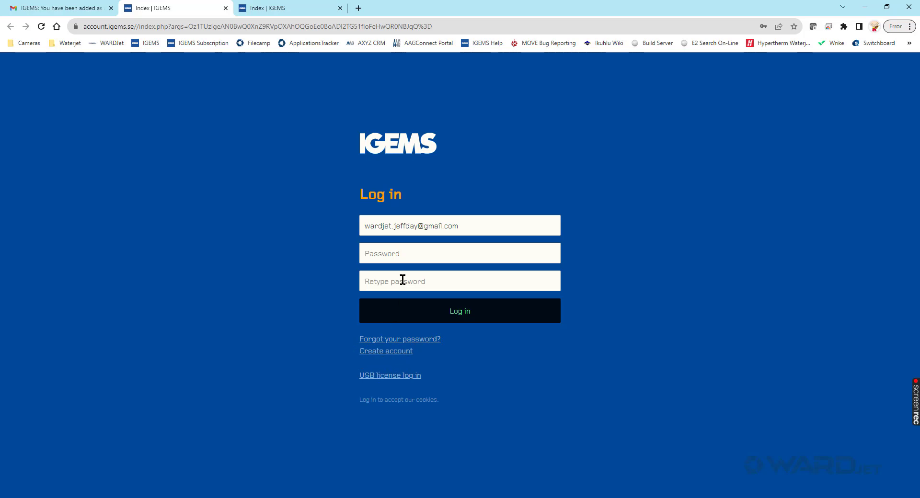
pyautogui.click(403, 259)
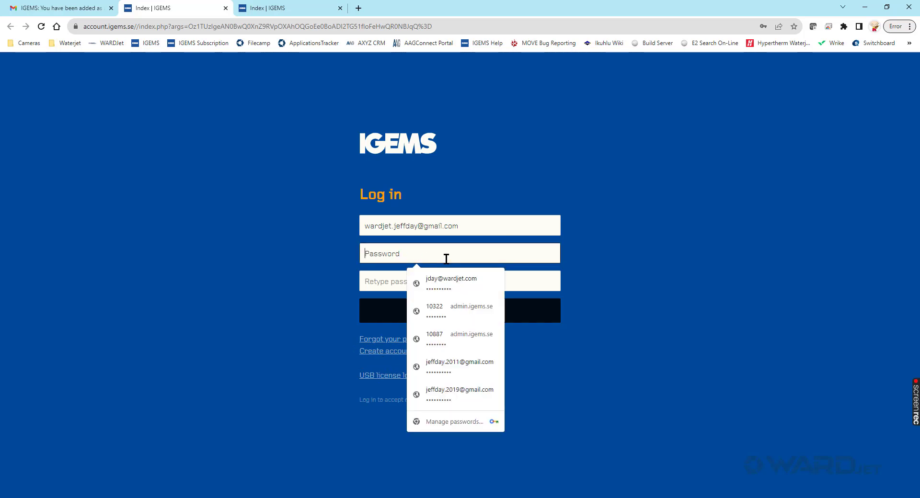
pyautogui.write('•')
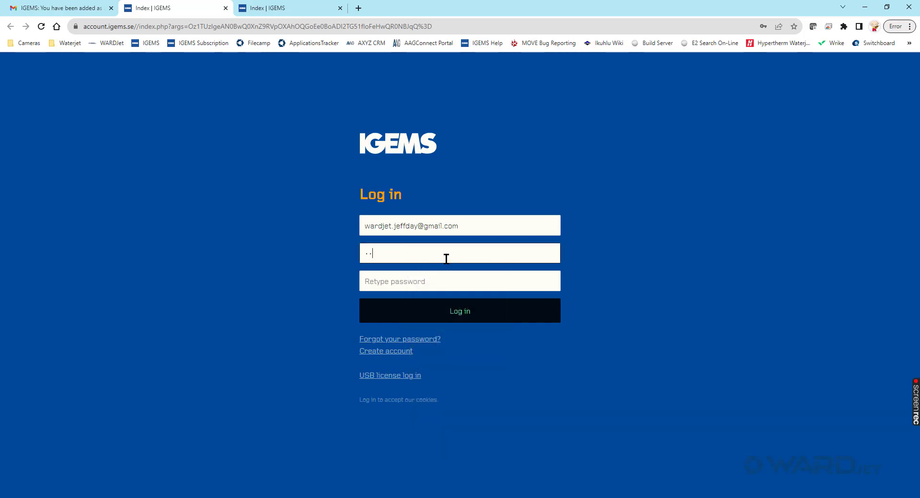
pyautogui.write('•••••••••')
pyautogui.press('Tab')
pyautogui.write('•')
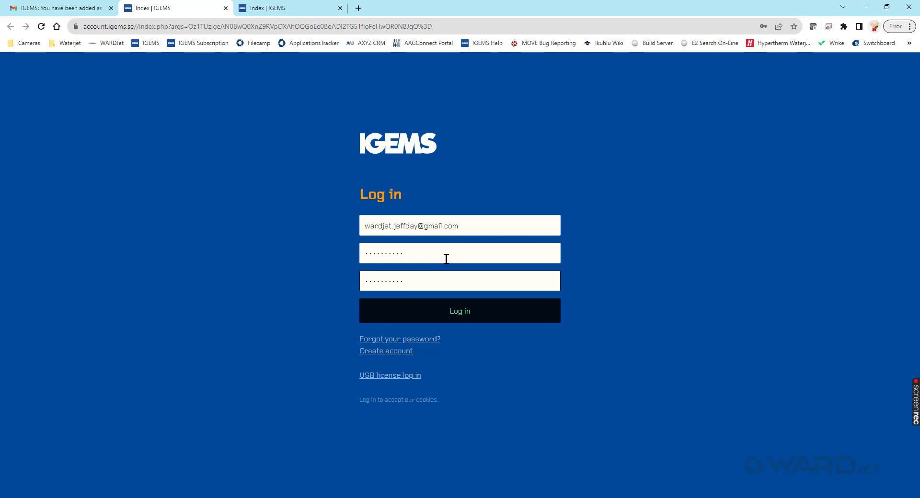
pyautogui.click(456, 312)
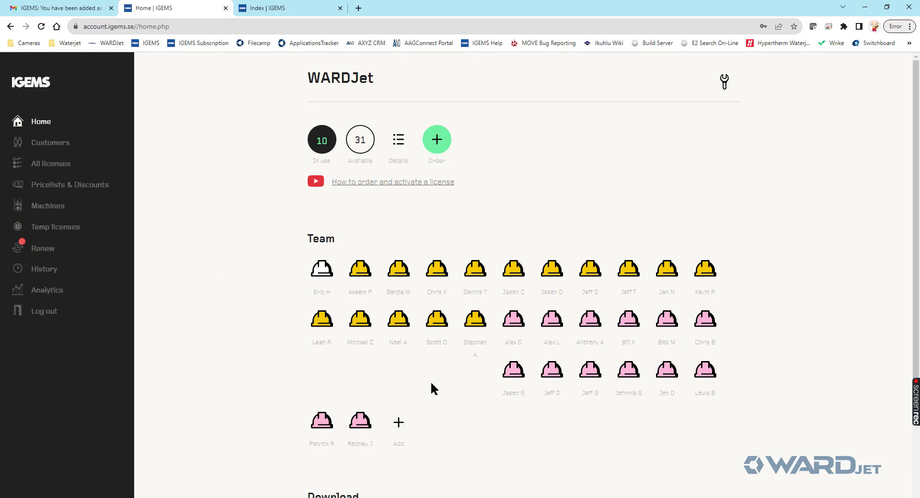
# - Look over the WARDJet home page, a team member's Edit user page and the Add user form, changing nothing
pyautogui.scroll(-1, 431, 384)
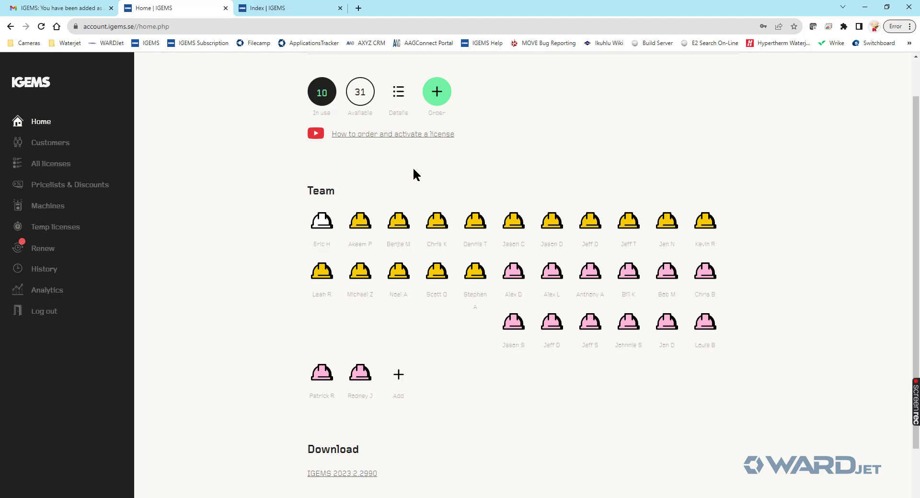
pyautogui.click(641, 223)
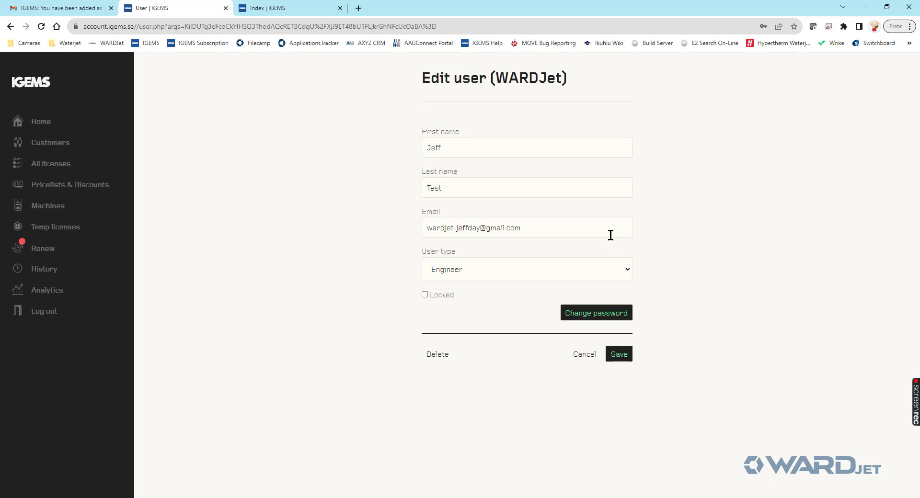
pyautogui.click(10, 27)
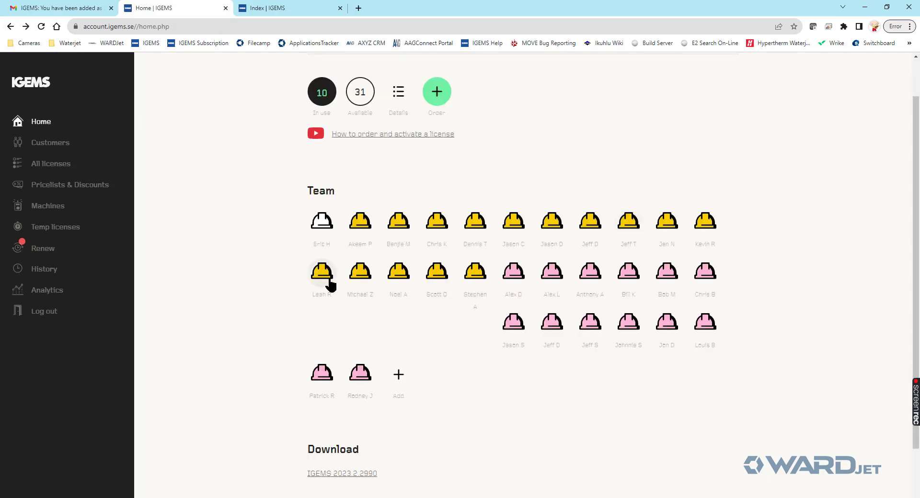
pyautogui.click(402, 381)
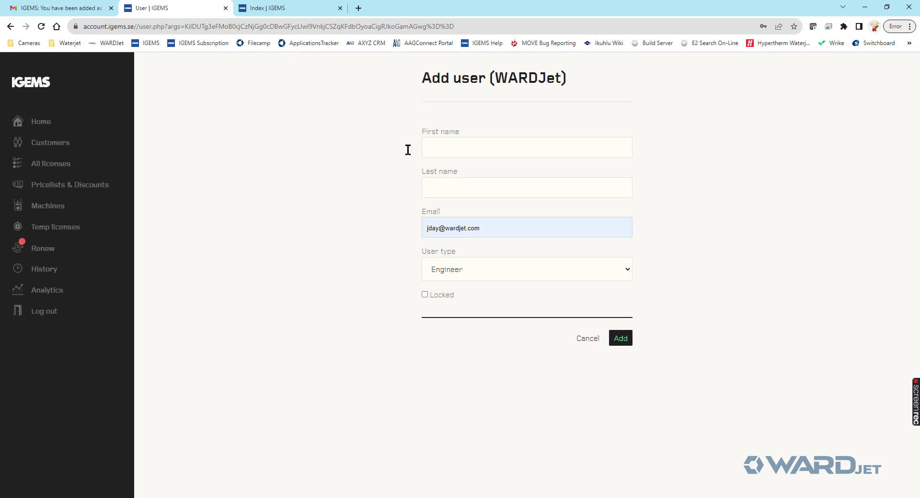
pyautogui.click(588, 341)
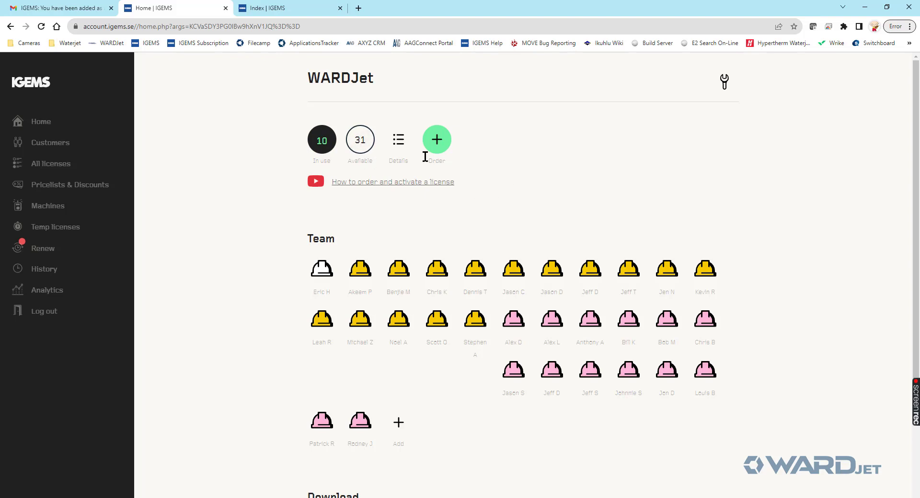
# - Check the license list, then save the IGEMS 2023.2.2990 installer as IGEMS_R2023.2.zip in Downloads
pyautogui.click(401, 142)
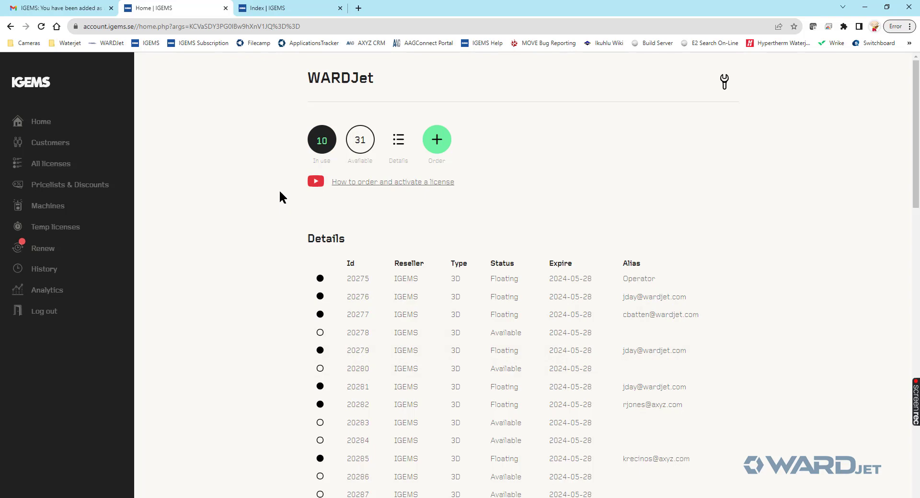
pyautogui.click(41, 123)
pyautogui.scroll(-2, 238, 162)
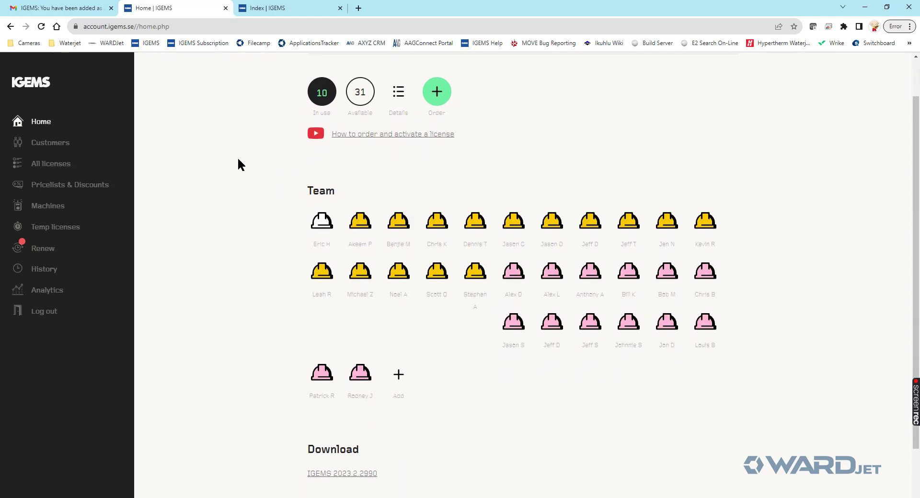
pyautogui.scroll(-1, 239, 159)
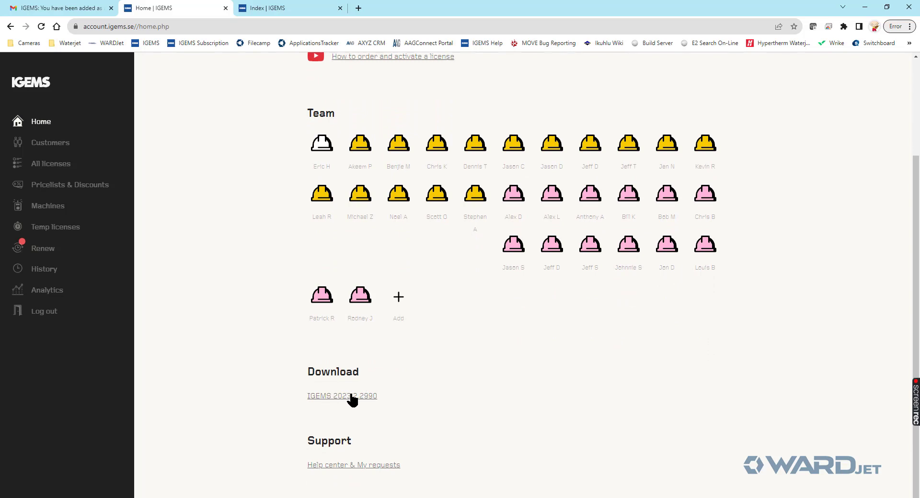
pyautogui.click(337, 397)
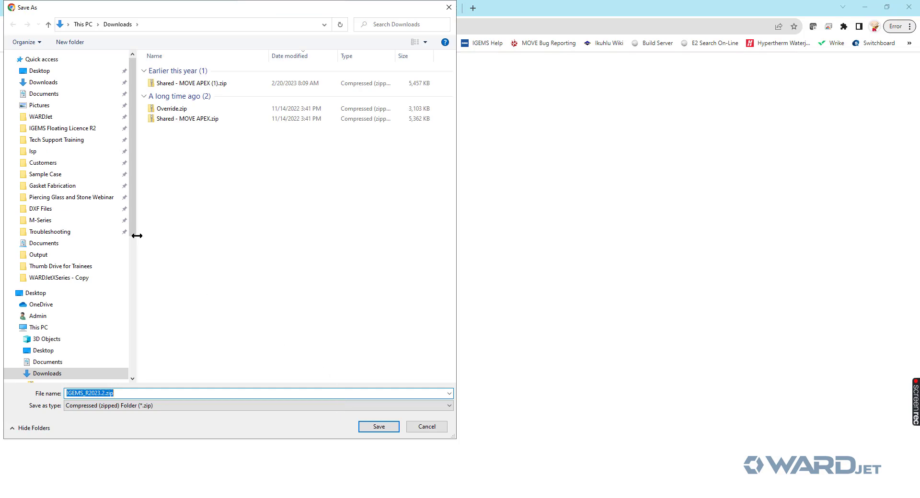
pyautogui.moveTo(137, 236); pyautogui.dragTo(55, 224)
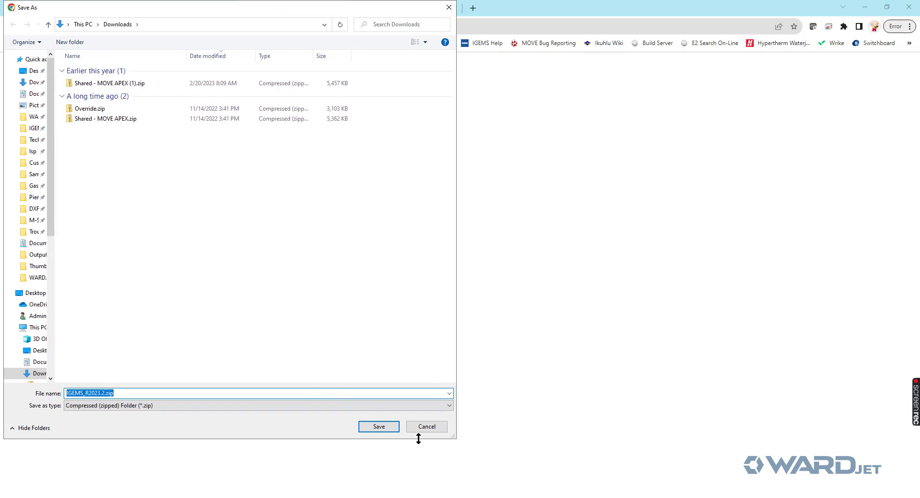
pyautogui.click(384, 428)
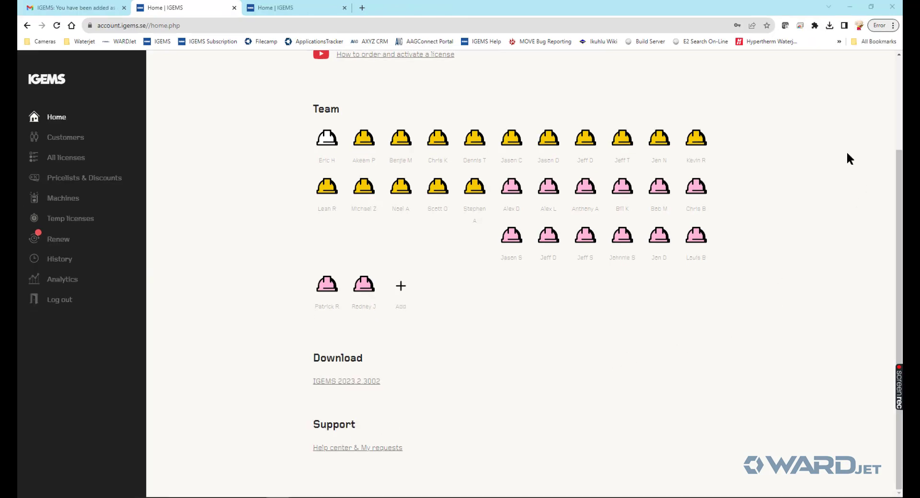
# - Open the downloaded IGEMS_R2023.2.zip from Chrome's downloads and select Setup.exe inside it
pyautogui.click(830, 26)
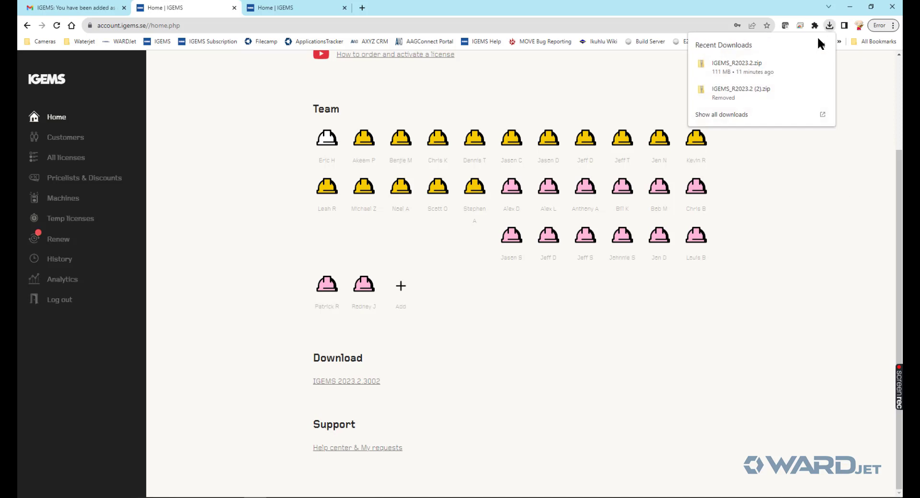
pyautogui.click(807, 63)
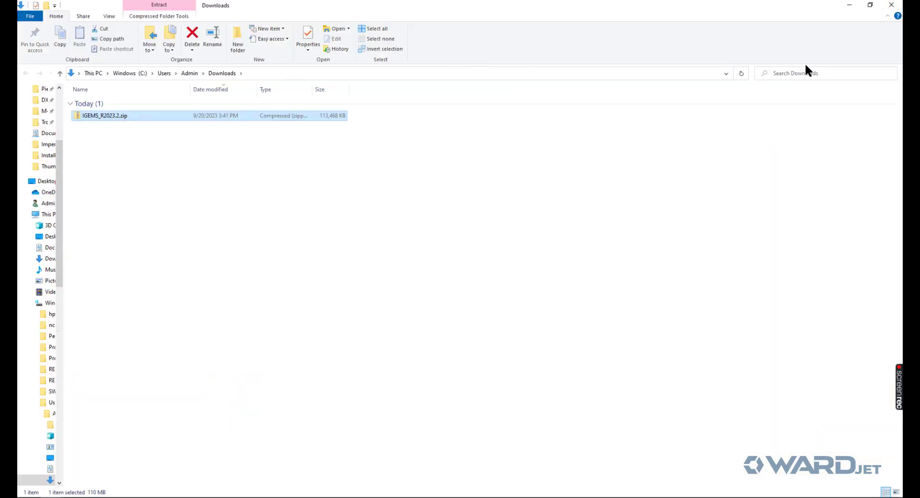
pyautogui.doubleClick(123, 116)
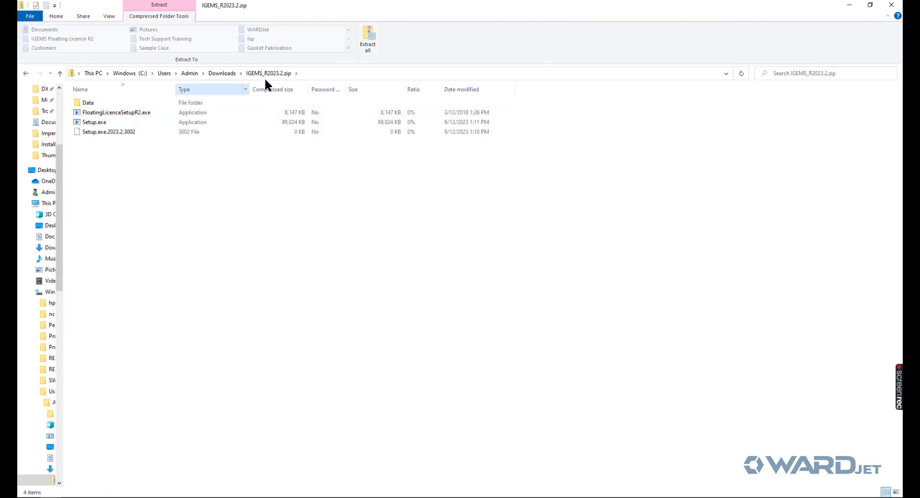
pyautogui.click(101, 124)
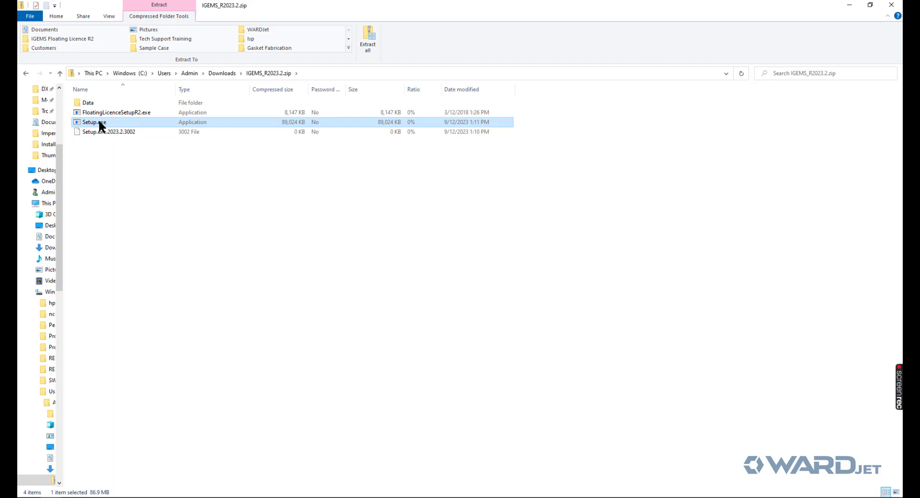
# - Run Setup.exe, allowing the unrecognized installer past the Windows warning
pyautogui.doubleClick(99, 122)
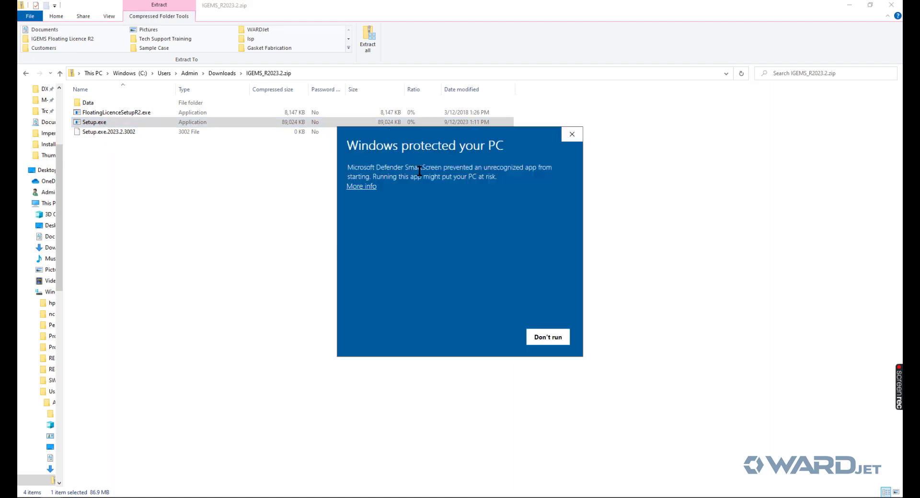
pyautogui.click(358, 186)
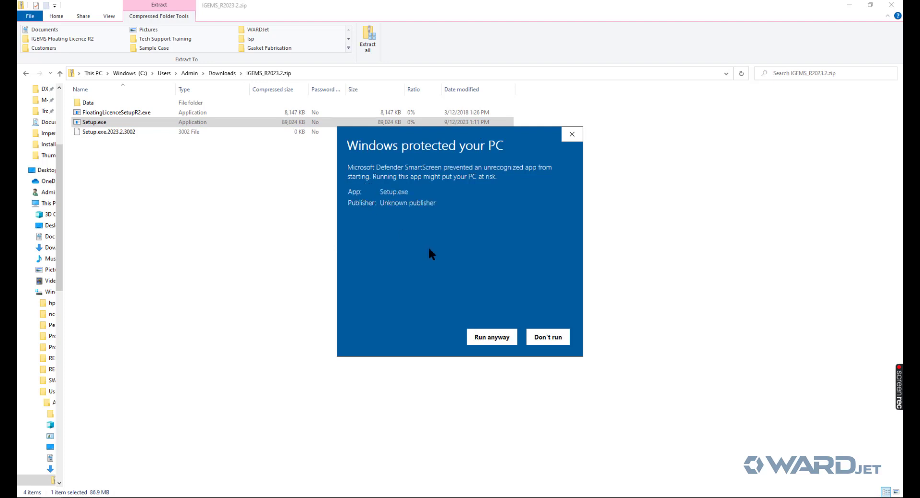
pyautogui.click(492, 338)
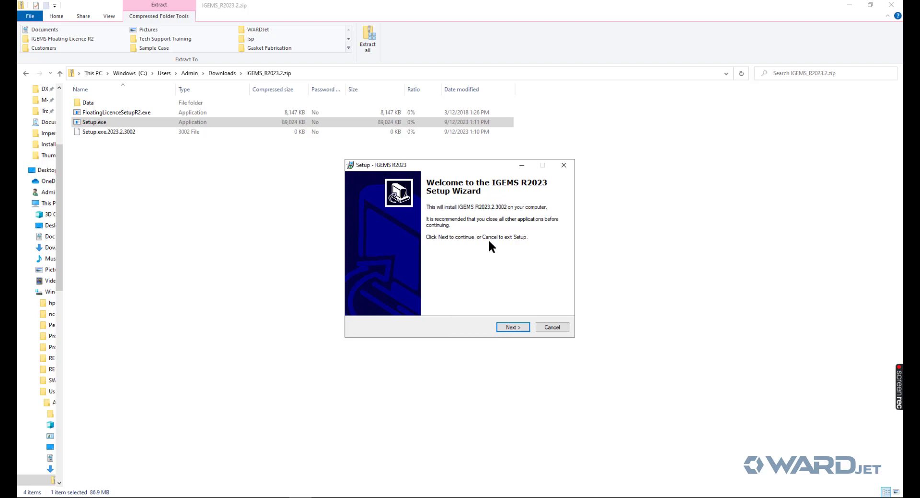
# - Accept the licence, keep the default folder and both shortcut icons, install, and launch IGEMS
pyautogui.click(512, 328)
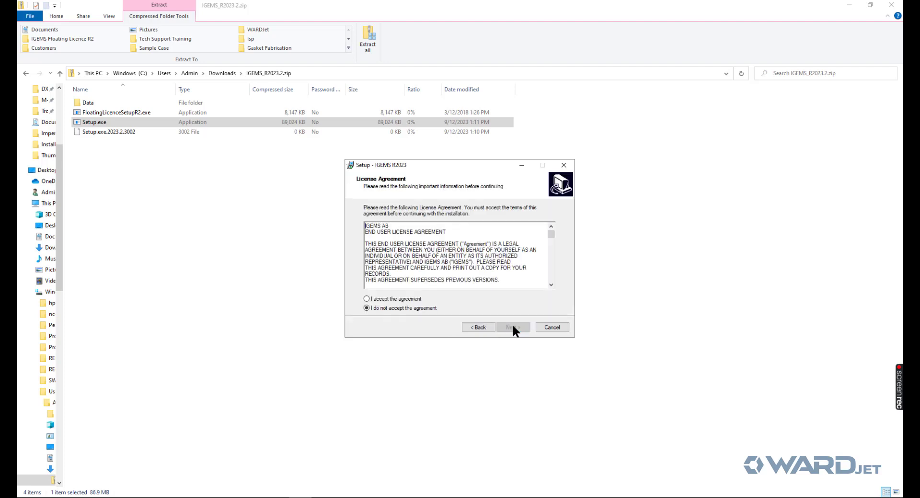
pyautogui.click(391, 300)
pyautogui.click(507, 325)
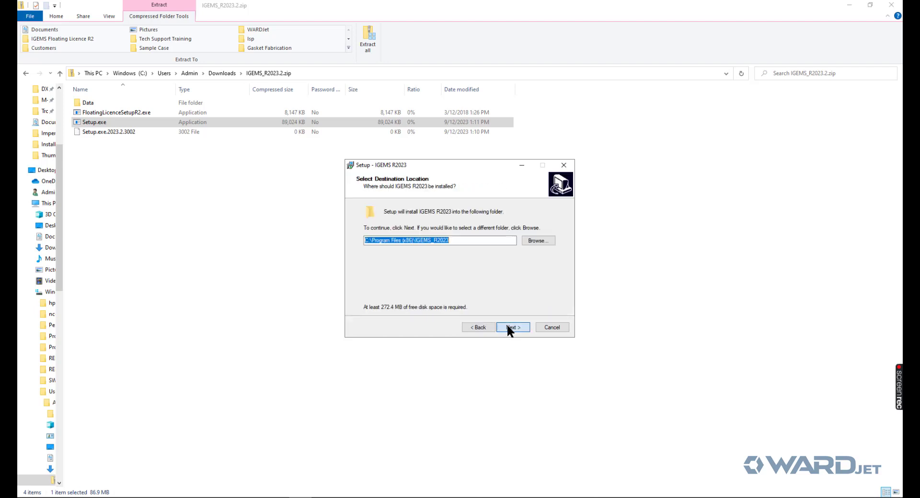
pyautogui.click(507, 325)
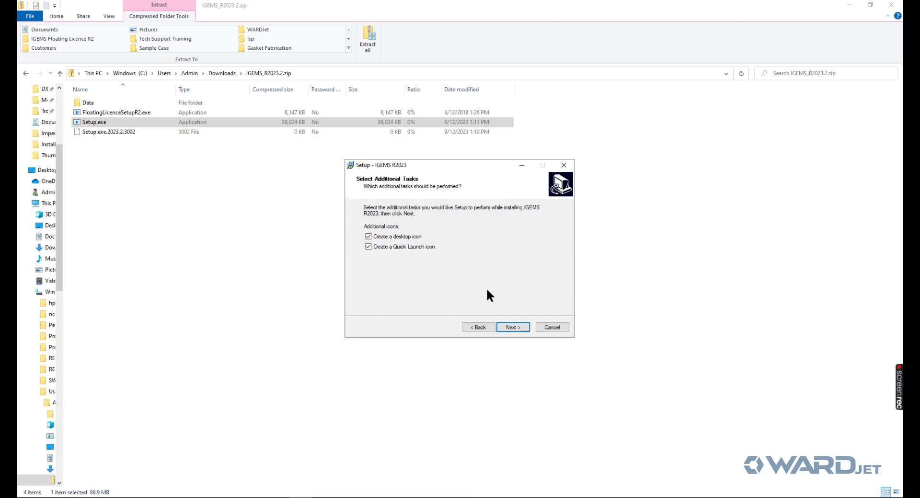
pyautogui.click(507, 326)
pyautogui.click(508, 328)
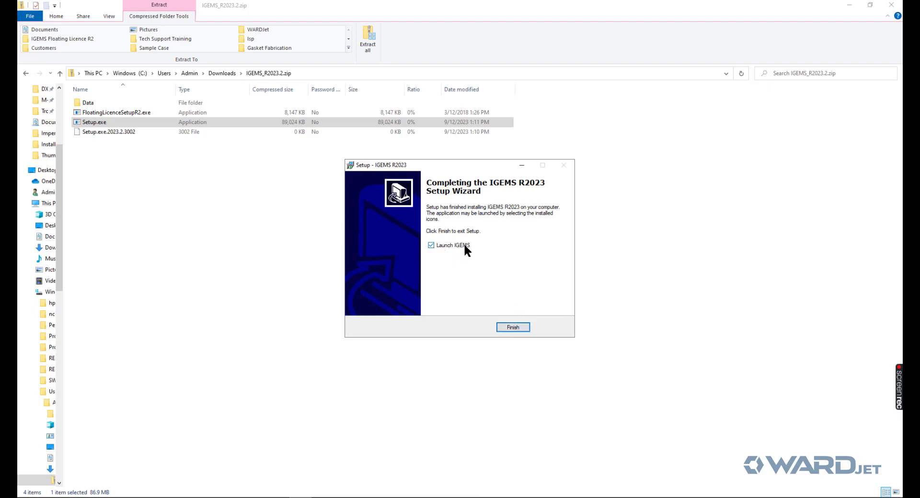
pyautogui.click(511, 327)
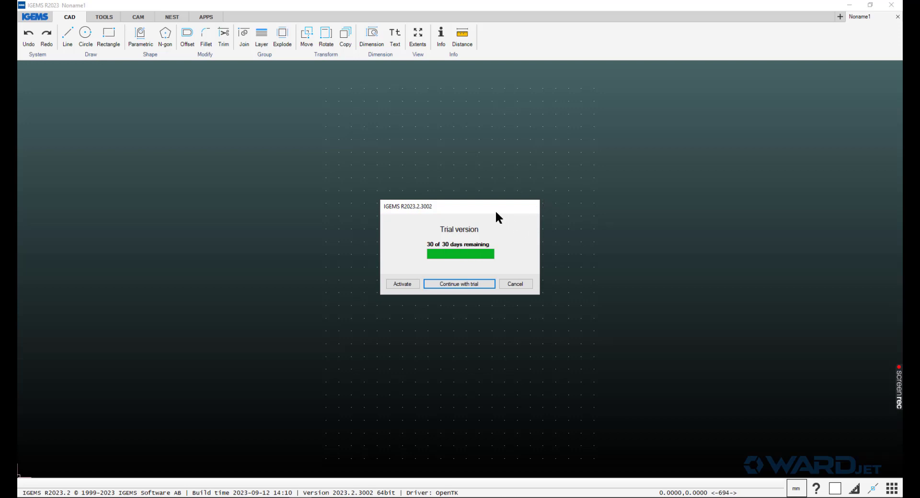
# - From the trial splash, choose Activate as a subscription license to show the Licence (Admin) dialog
pyautogui.click(402, 286)
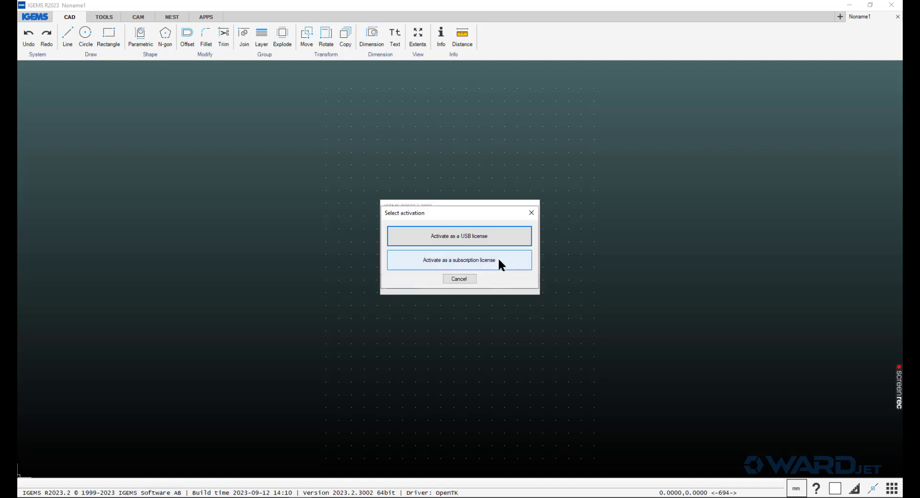
pyautogui.click(470, 261)
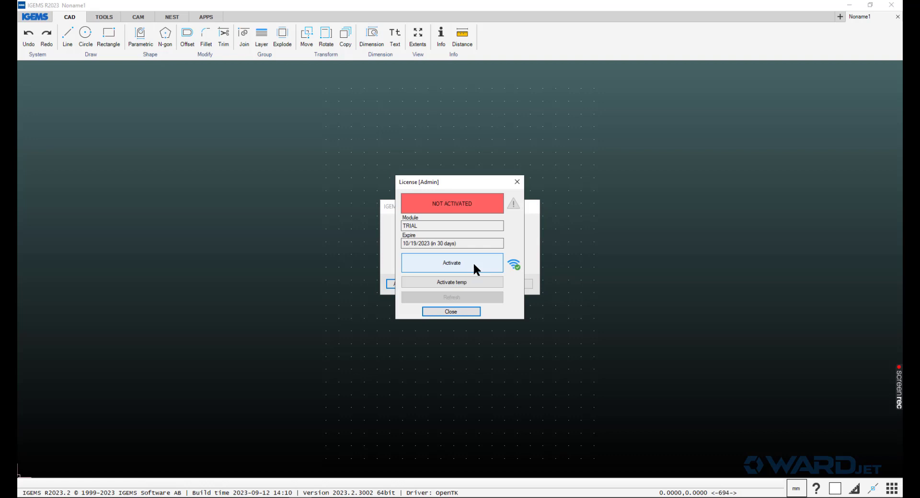
pyautogui.click(513, 264)
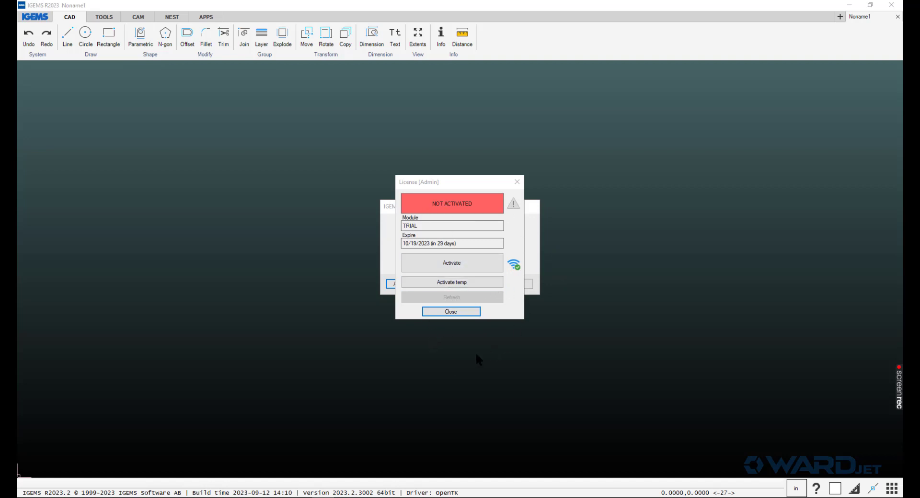
pyautogui.moveTo(307, 495)
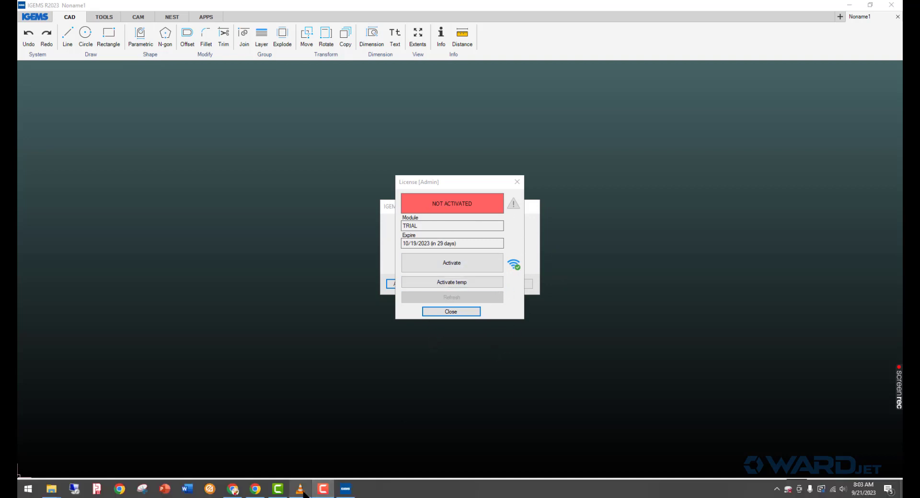
# - Search the igemswaterjet YouTube channel for 'activation'
pyautogui.click(231, 491)
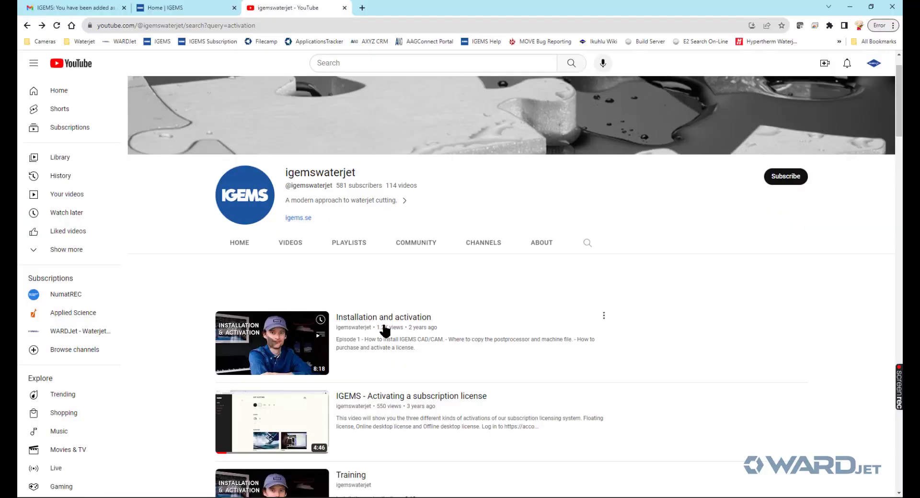
pyautogui.scroll(-1, 407, 265)
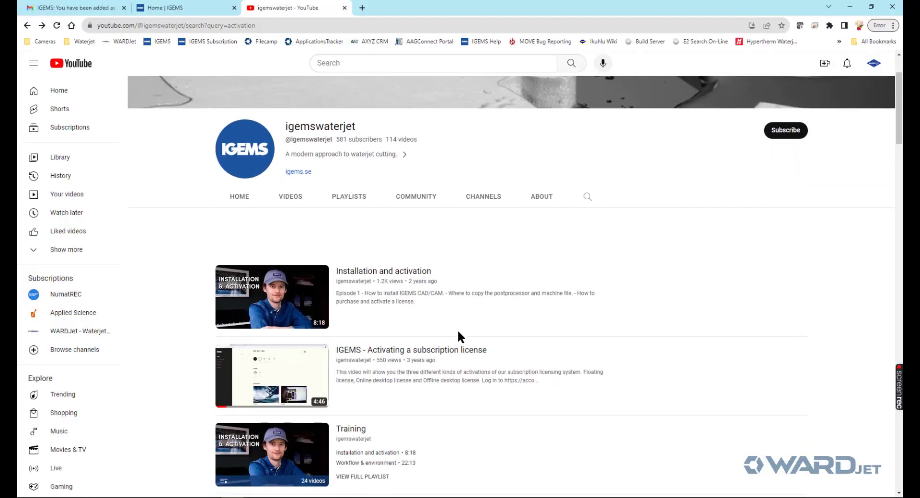
pyautogui.scroll(2, 324, 259)
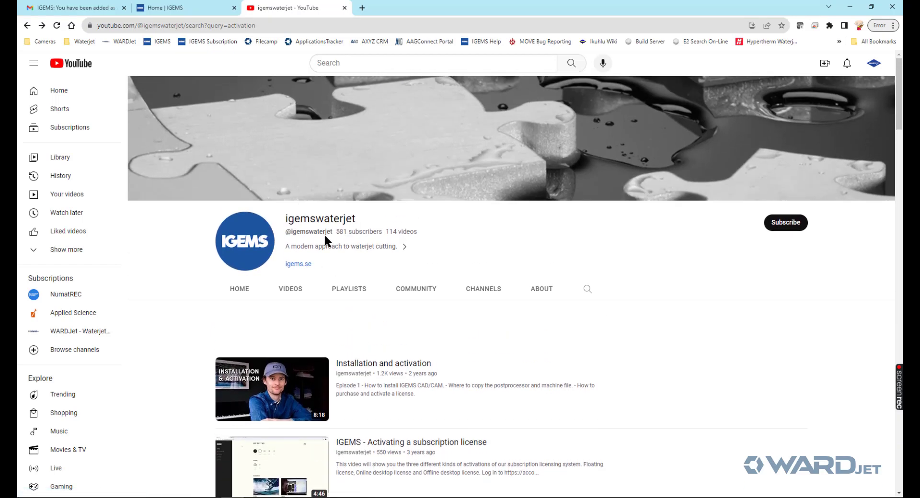
pyautogui.scroll(-2, 421, 336)
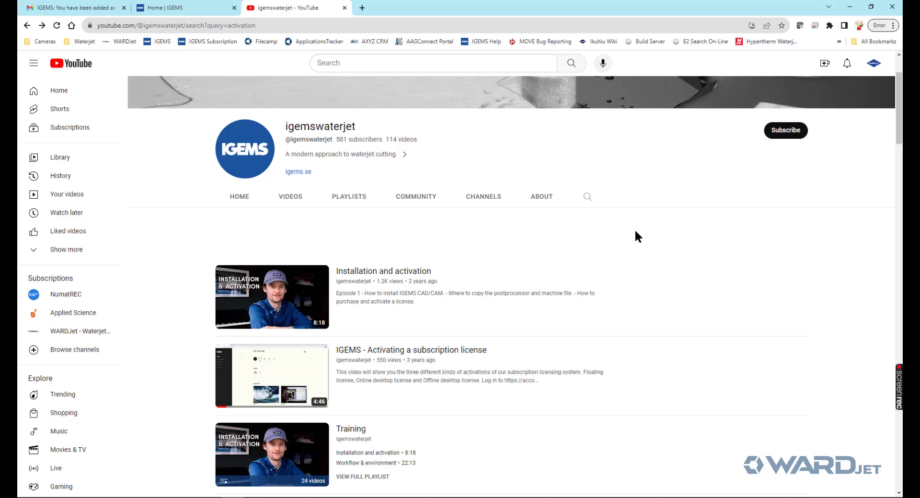
pyautogui.scroll(2, 632, 232)
pyautogui.scroll(-2, 614, 230)
pyautogui.click(587, 198)
pyautogui.write('activation')
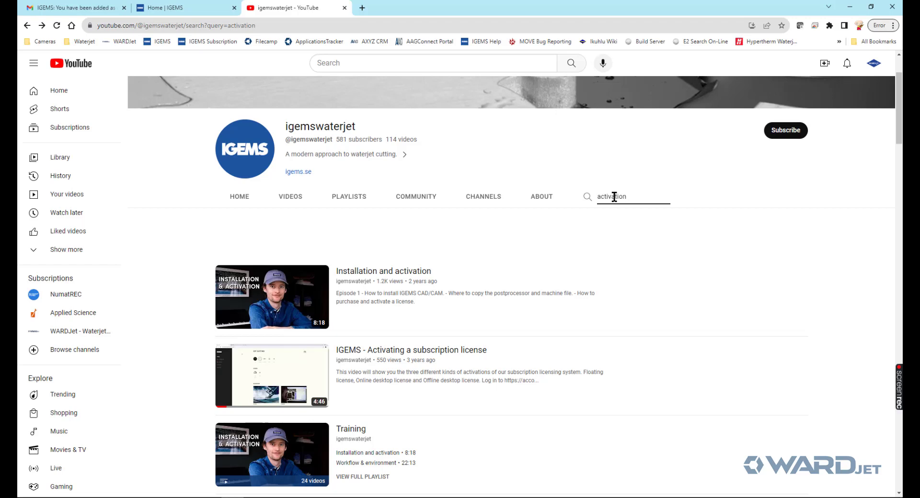
# - Play the Activating a subscription license video from its Offline activation section, then return to IGEMS
pyautogui.scroll(-4, 581, 281)
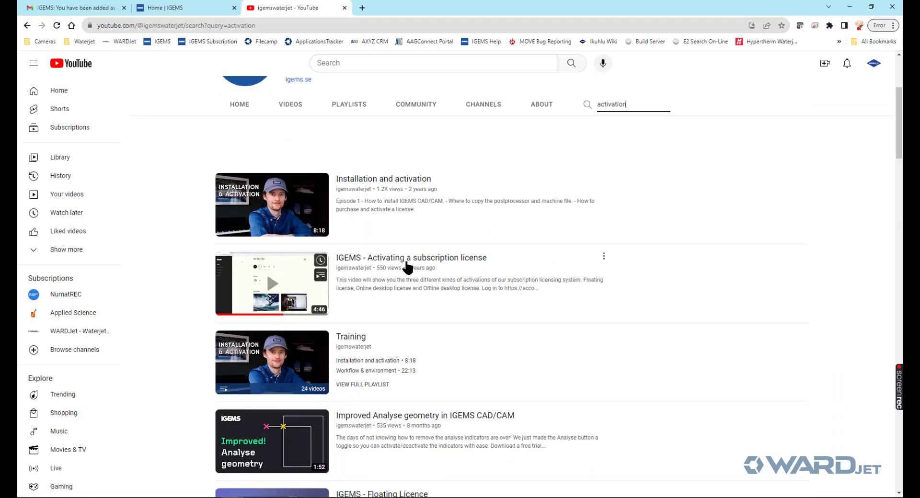
pyautogui.scroll(1, 417, 269)
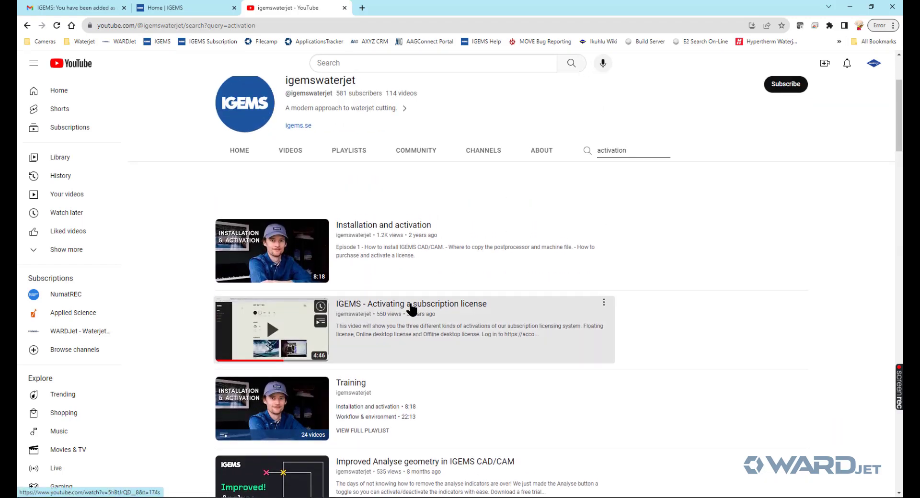
pyautogui.click(411, 308)
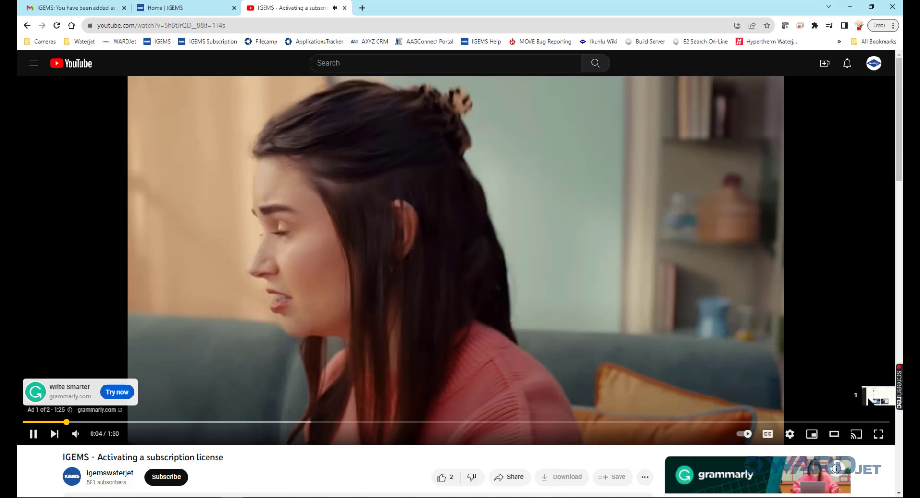
pyautogui.click(868, 398)
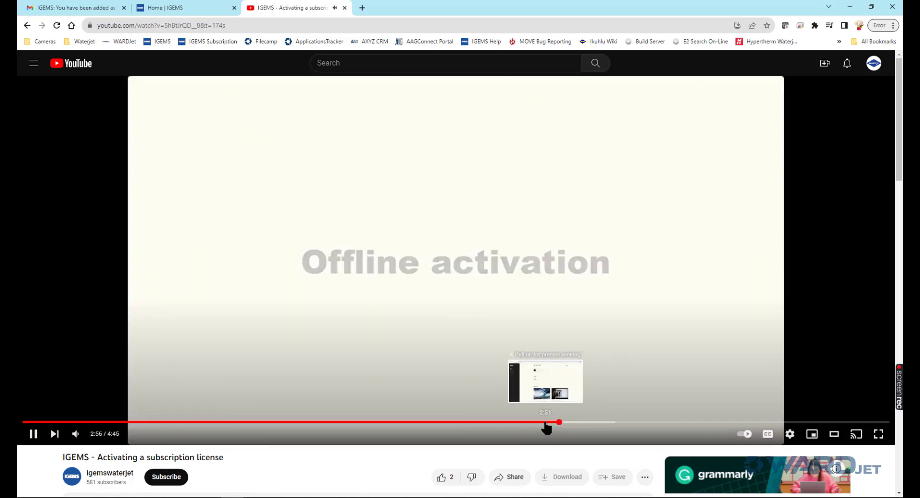
pyautogui.click(549, 424)
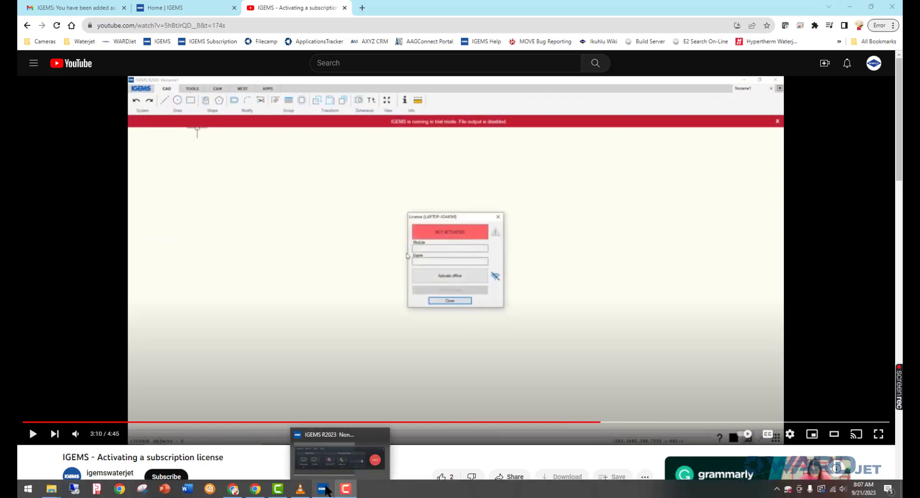
pyautogui.click(326, 488)
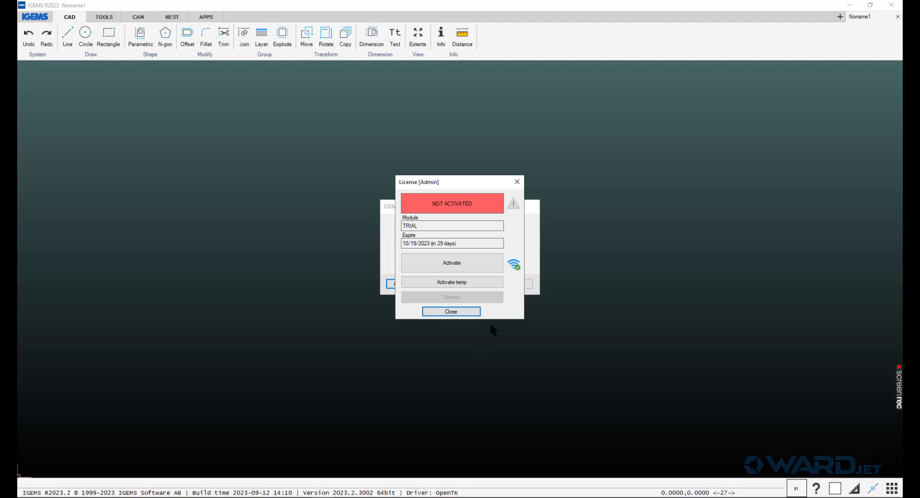
# - Sign in with the account e-mail and password, select the first 3D floating licence, and close
pyautogui.click(449, 264)
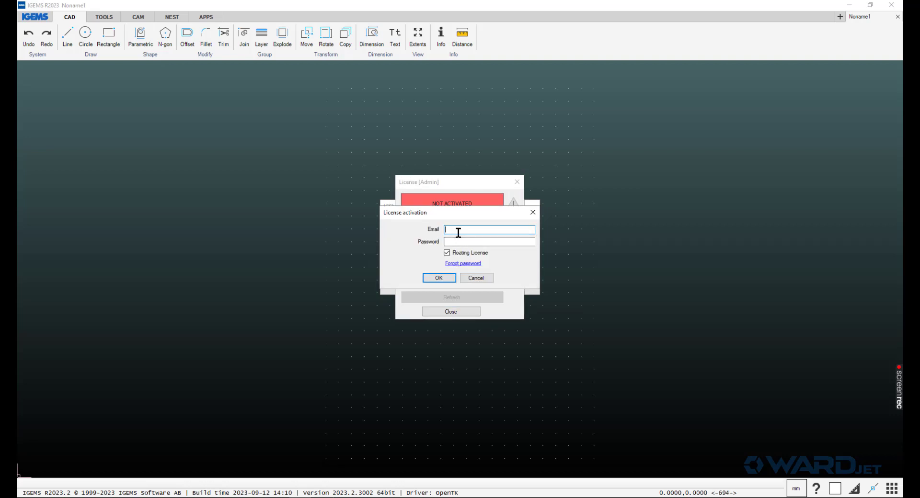
pyautogui.press('Tab')
pyautogui.write('*******')
pyautogui.click(436, 278)
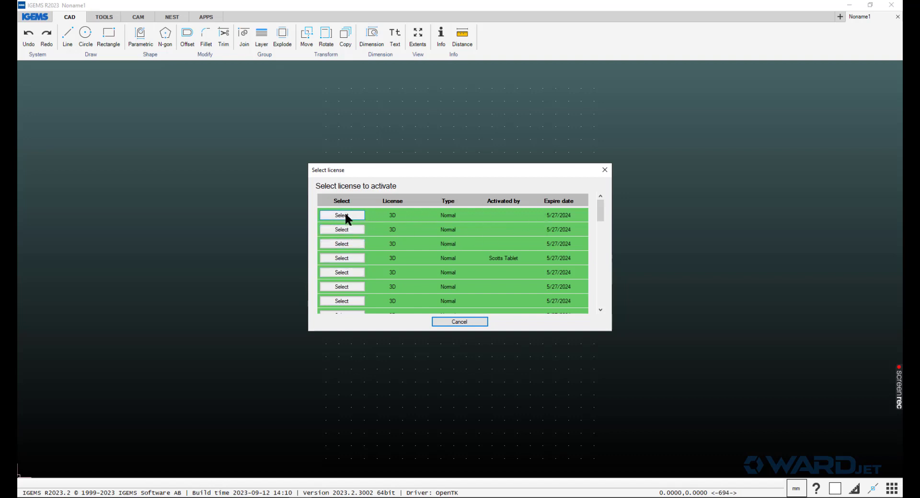
pyautogui.click(345, 215)
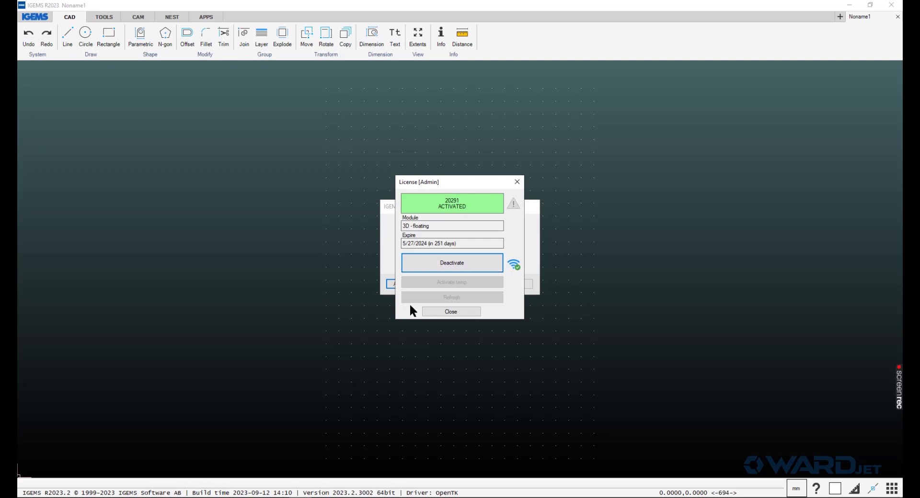
pyautogui.click(445, 312)
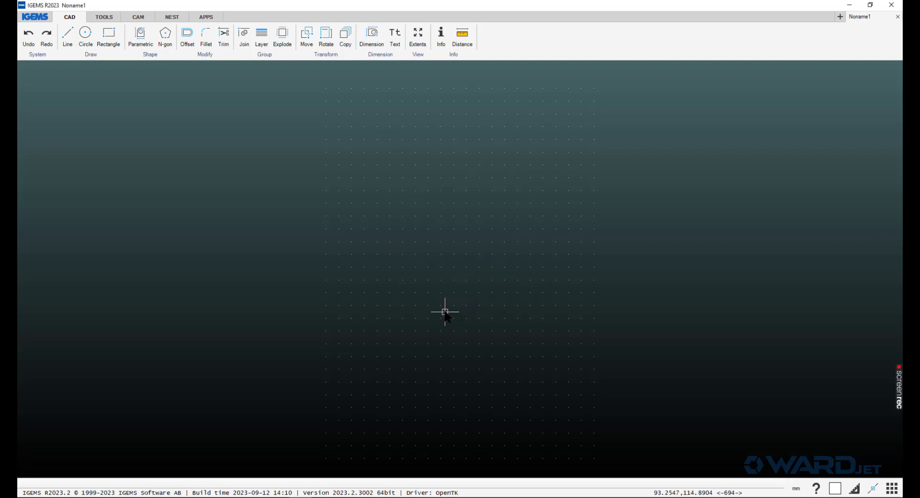
# - Close IGEMS and relaunch IGEMS R2023 from the Start menu
pyautogui.click(890, 6)
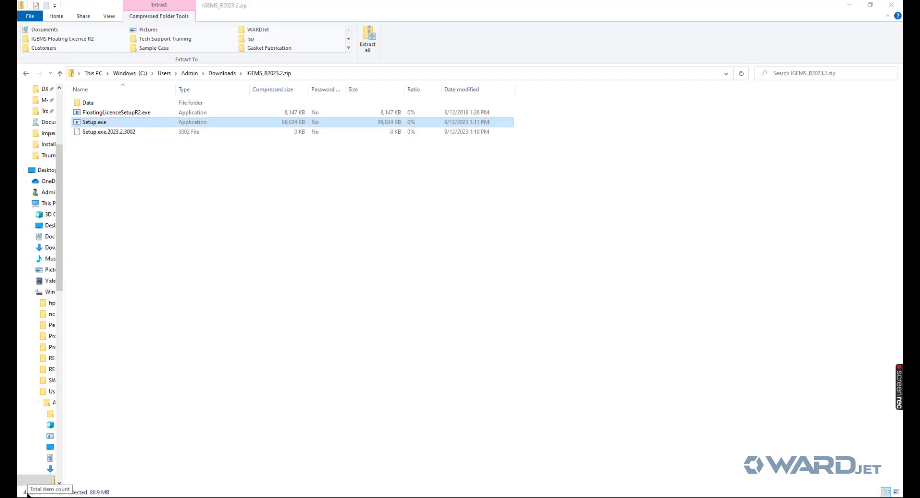
pyautogui.click(28, 489)
pyautogui.click(223, 242)
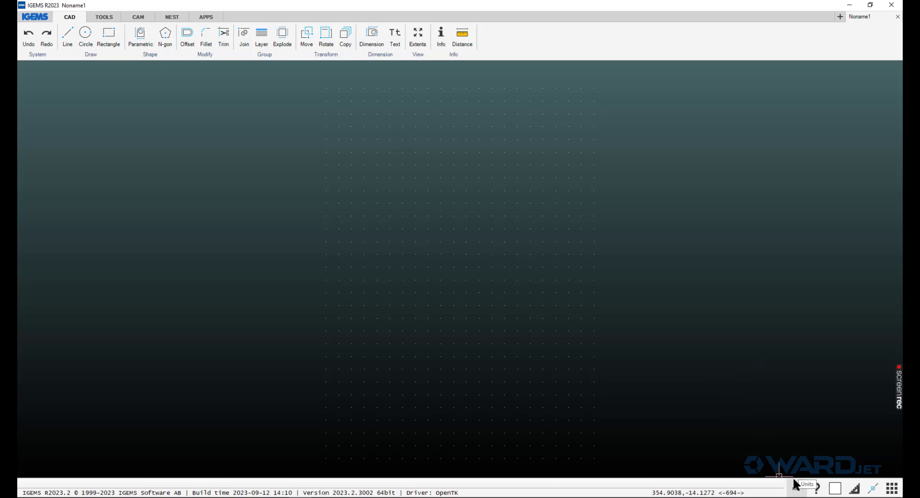
# - Switch the current drawing's length units to Inches
pyautogui.click(797, 490)
pyautogui.click(418, 226)
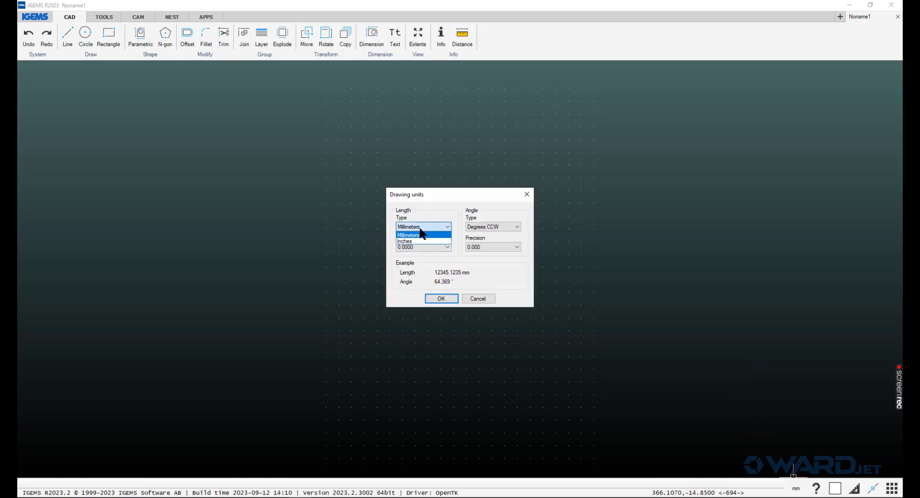
pyautogui.click(407, 239)
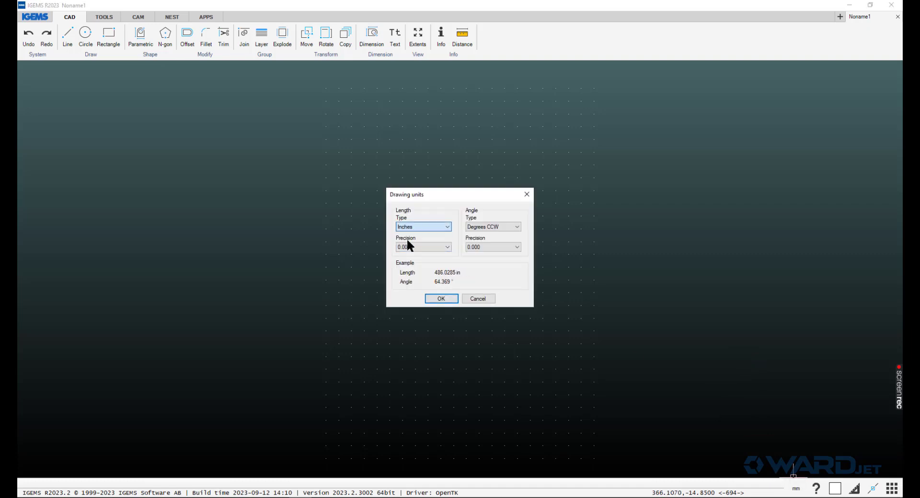
pyautogui.click(432, 299)
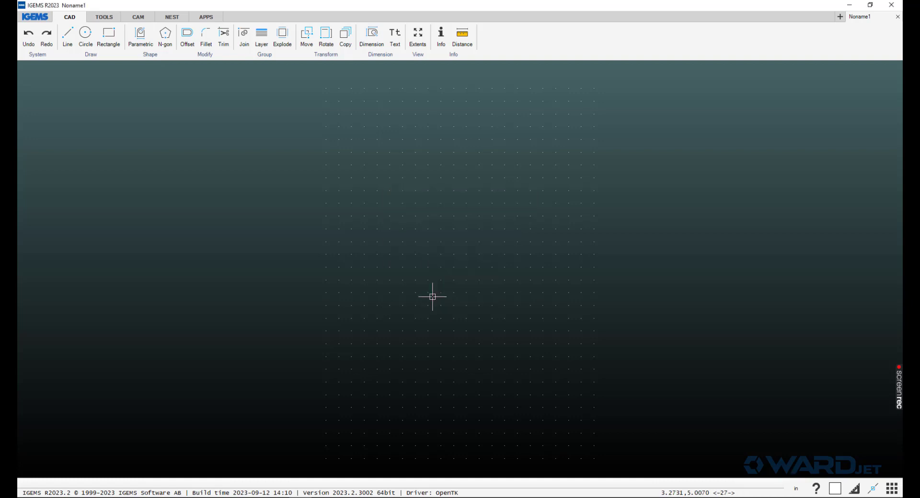
# - In Preferences > General, set 'Unitless drawing contains' to Imperial
pyautogui.click(42, 20)
pyautogui.moveTo(57, 156)
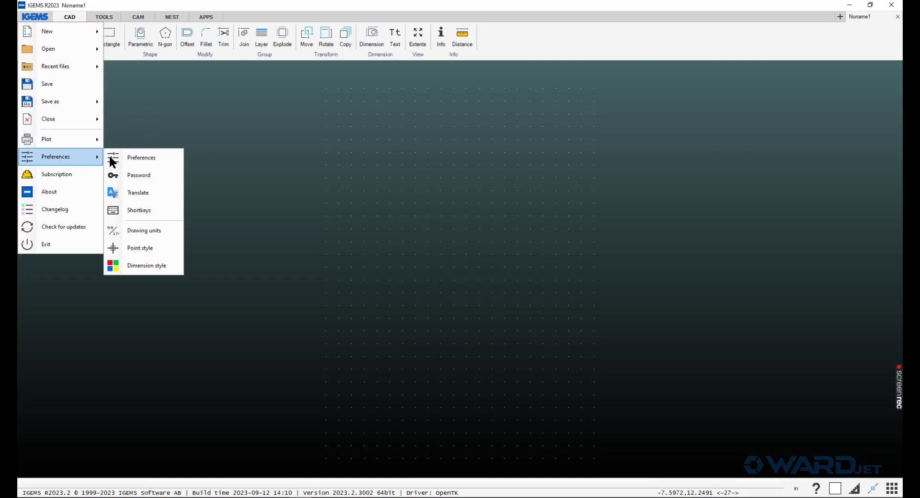
pyautogui.click(112, 159)
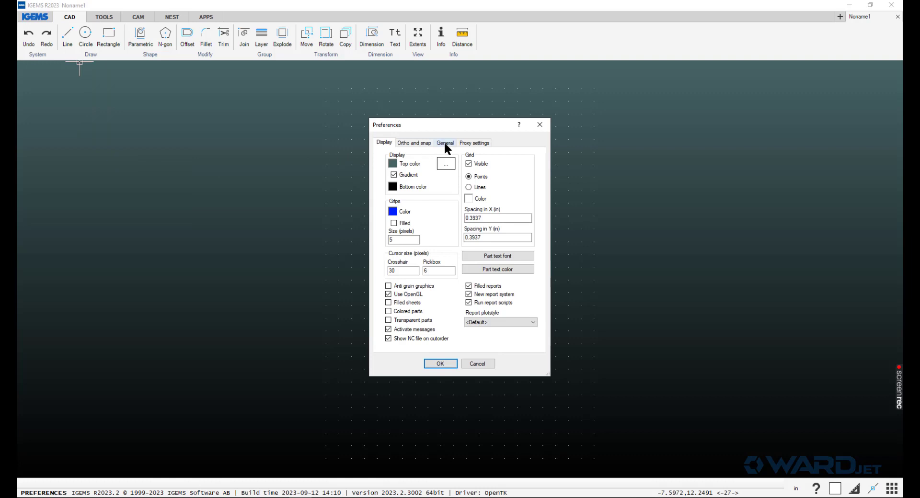
pyautogui.click(446, 143)
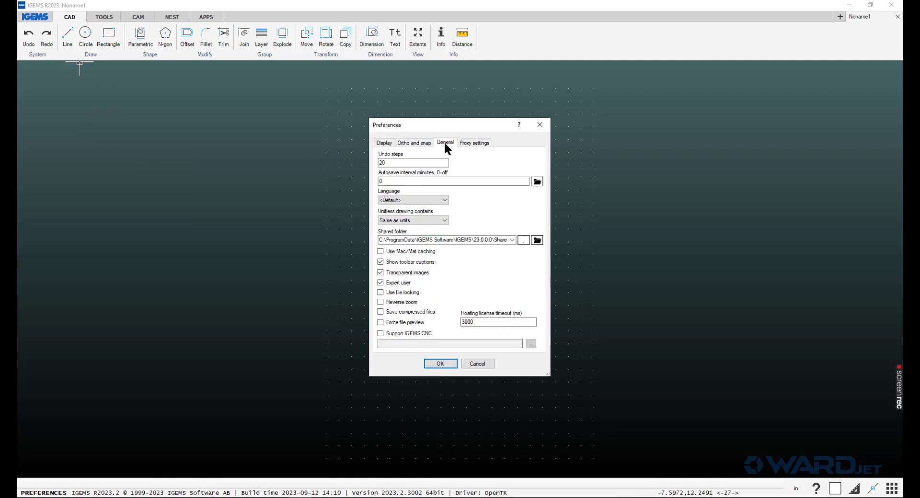
pyautogui.click(444, 218)
pyautogui.click(426, 246)
pyautogui.click(444, 220)
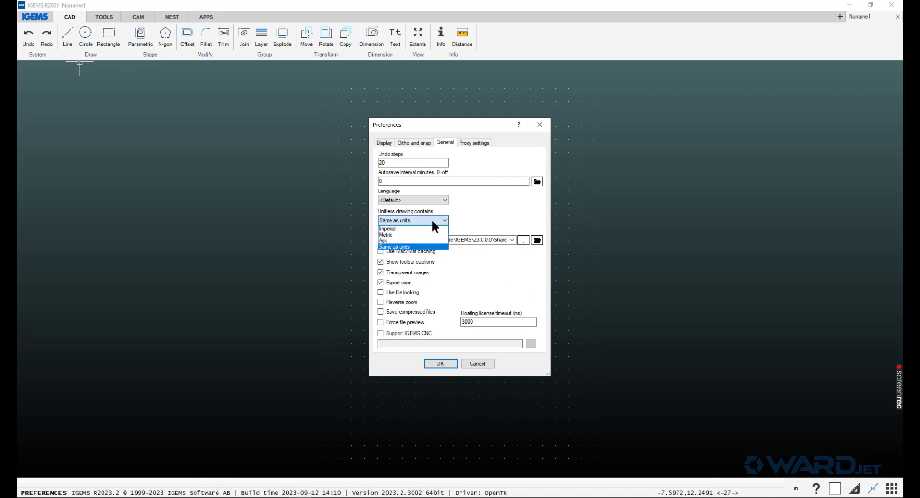
pyautogui.click(391, 230)
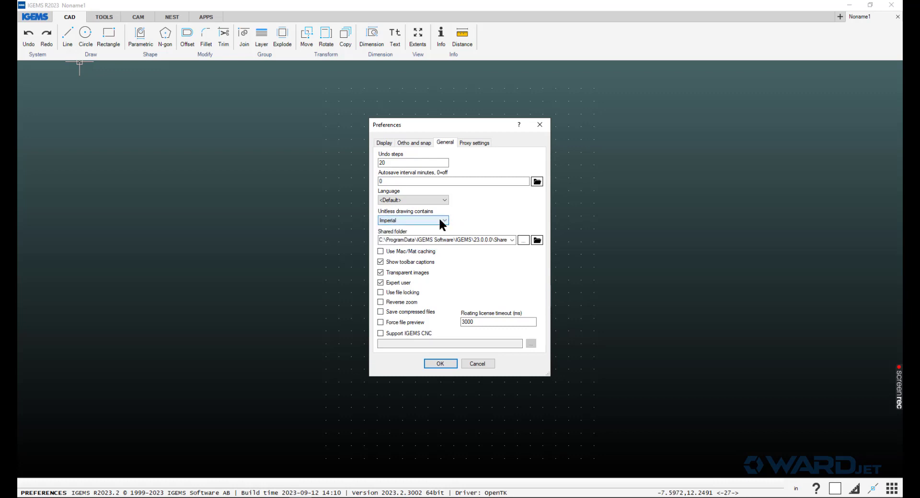
pyautogui.click(444, 219)
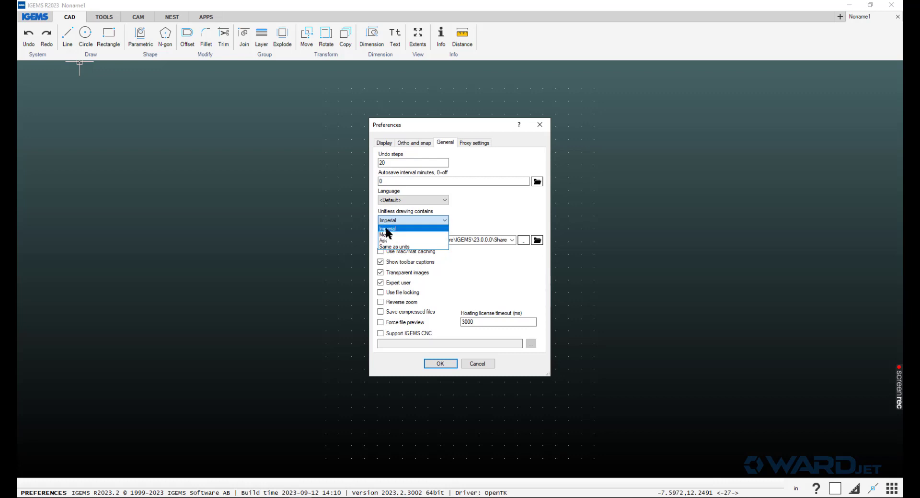
pyautogui.click(387, 230)
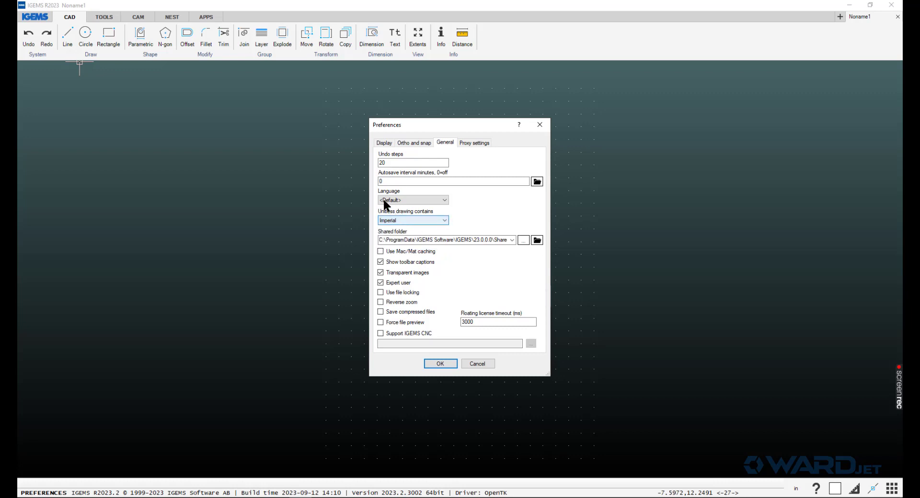
# - On the Display preferences page, uncheck Grid Visible
pyautogui.click(410, 143)
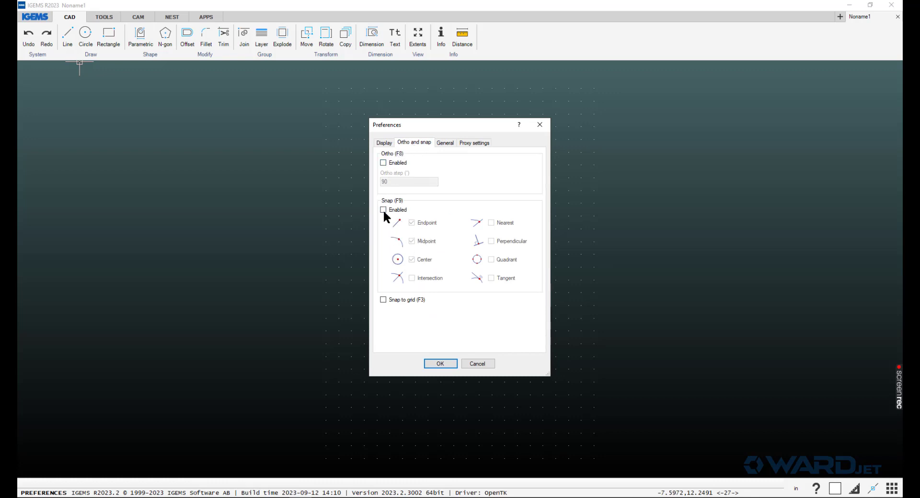
pyautogui.click(385, 145)
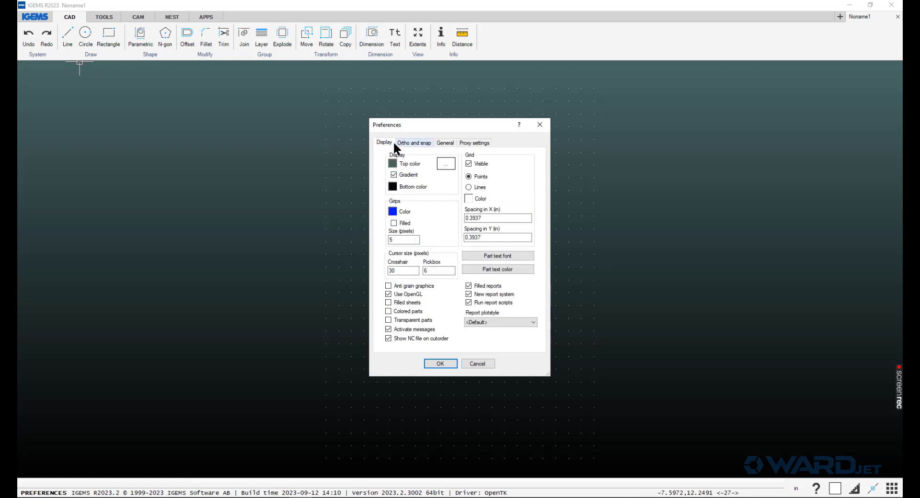
pyautogui.click(475, 166)
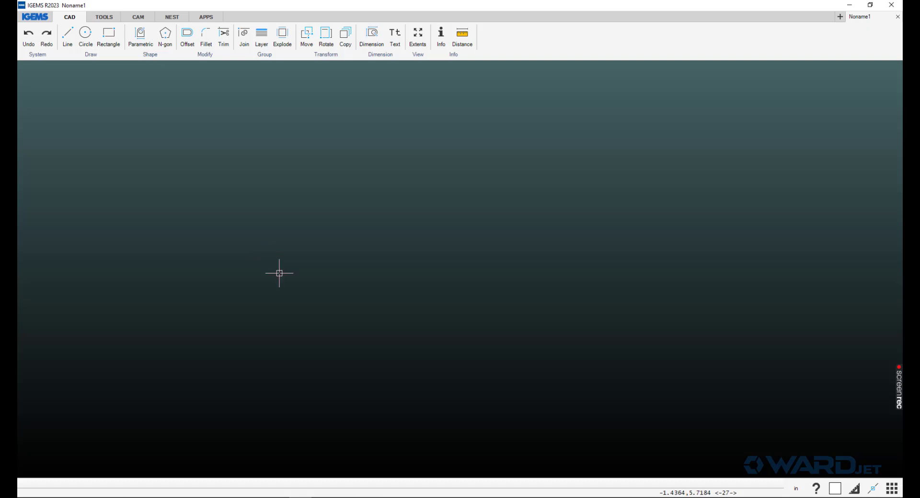
# - Open Import-6 Inch.dxf from the Imperial DXF Files quick-access folder
pyautogui.click(35, 18)
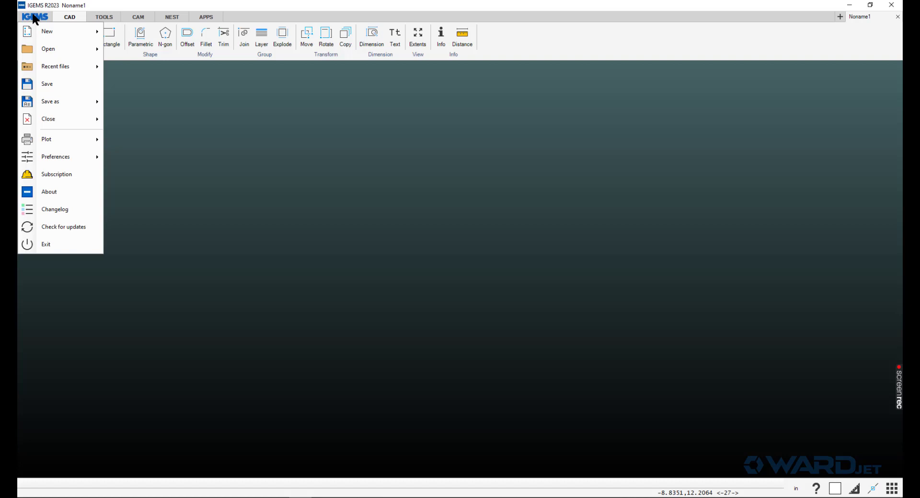
pyautogui.click(41, 51)
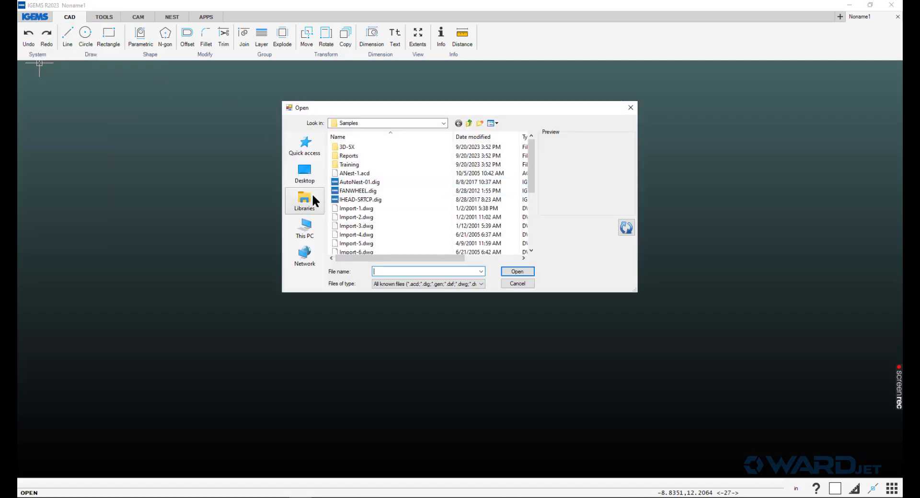
pyautogui.click(306, 148)
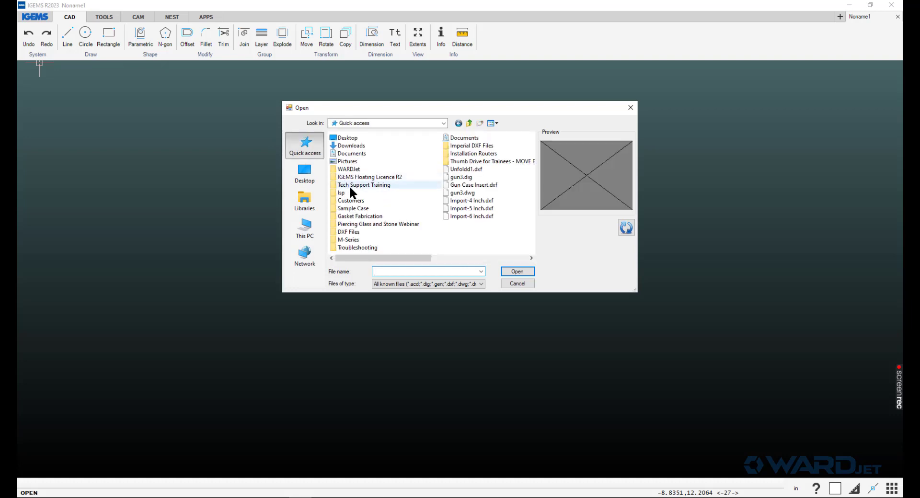
pyautogui.doubleClick(461, 144)
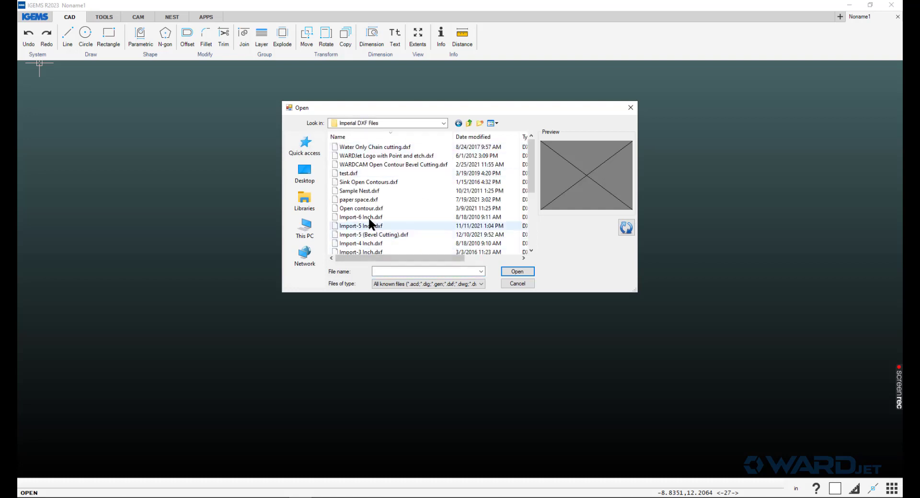
pyautogui.doubleClick(369, 216)
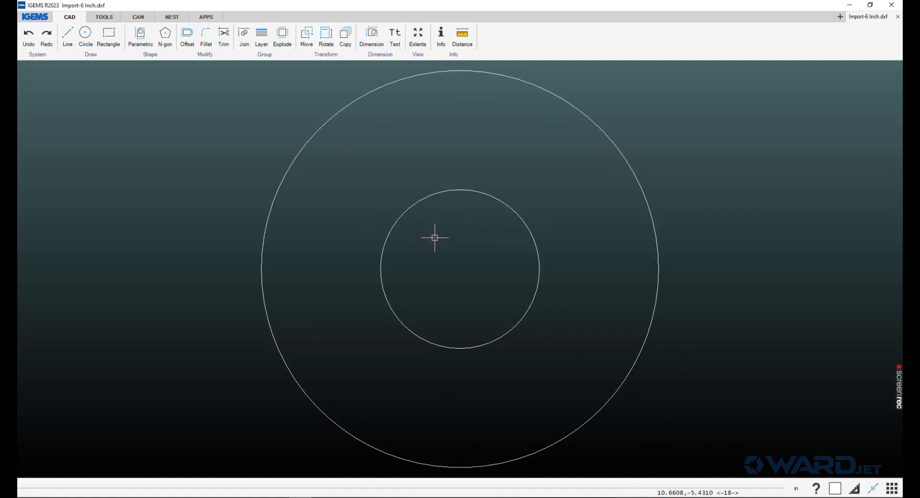
# - Show the CAM ribbon and cancel the machine selection, leaving AWJ as the machine
pyautogui.scroll(-1, 407, 250)
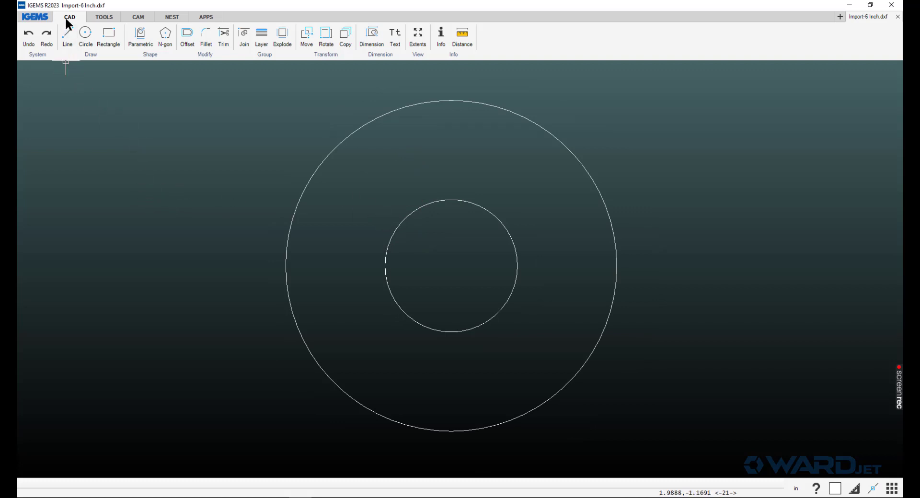
pyautogui.click(139, 18)
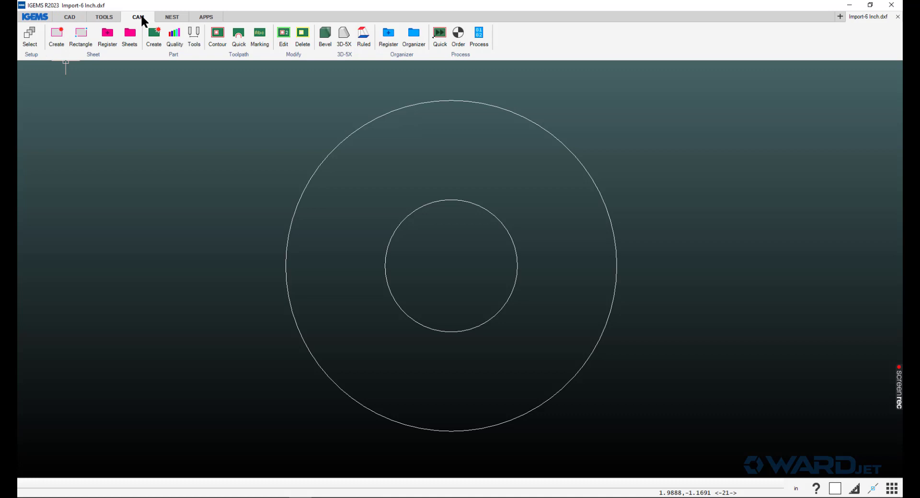
pyautogui.click(30, 39)
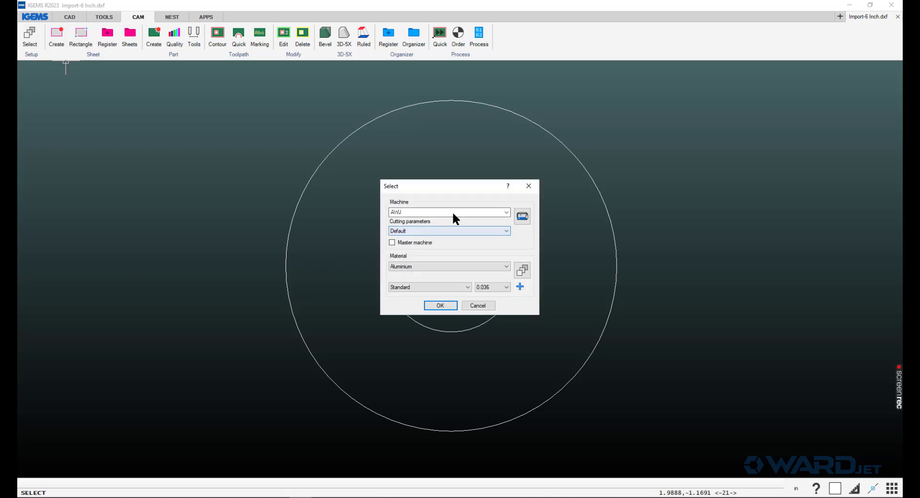
pyautogui.click(505, 212)
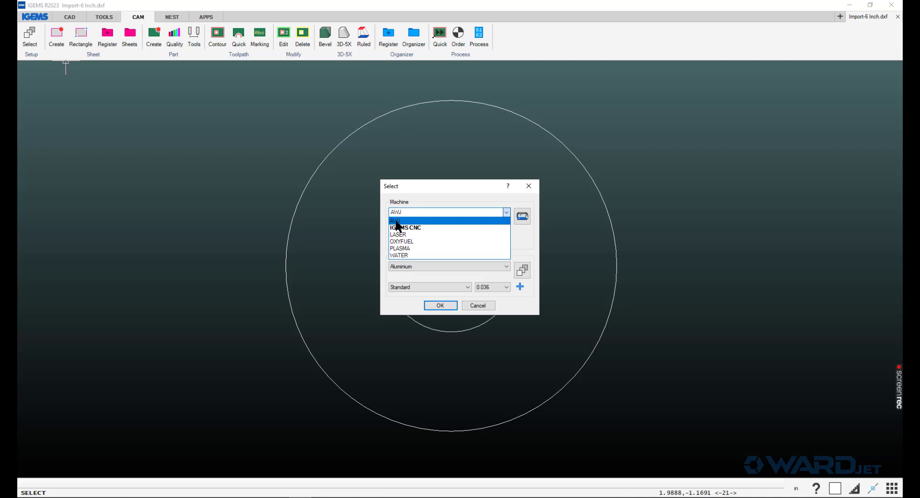
pyautogui.click(425, 211)
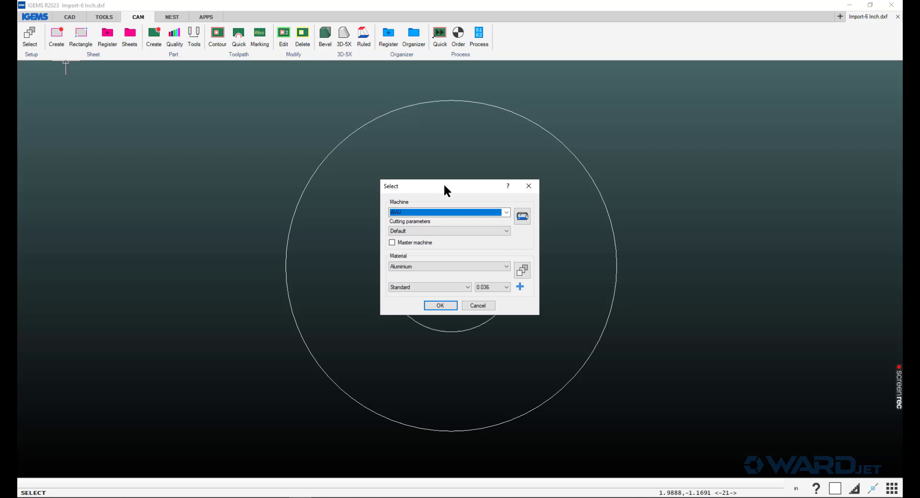
pyautogui.click(473, 308)
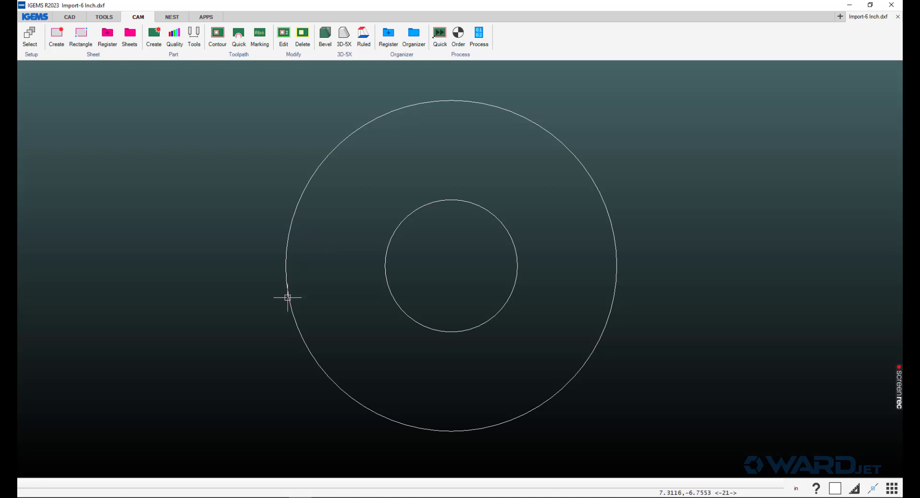
# - Launch Chrome and go to ikuhlu.wardjet.com in a new tab
pyautogui.moveTo(177, 496)
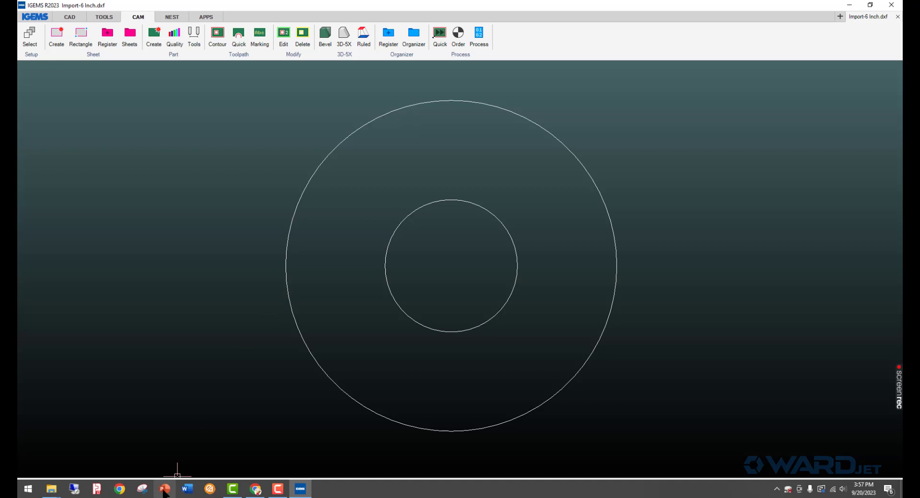
pyautogui.click(120, 490)
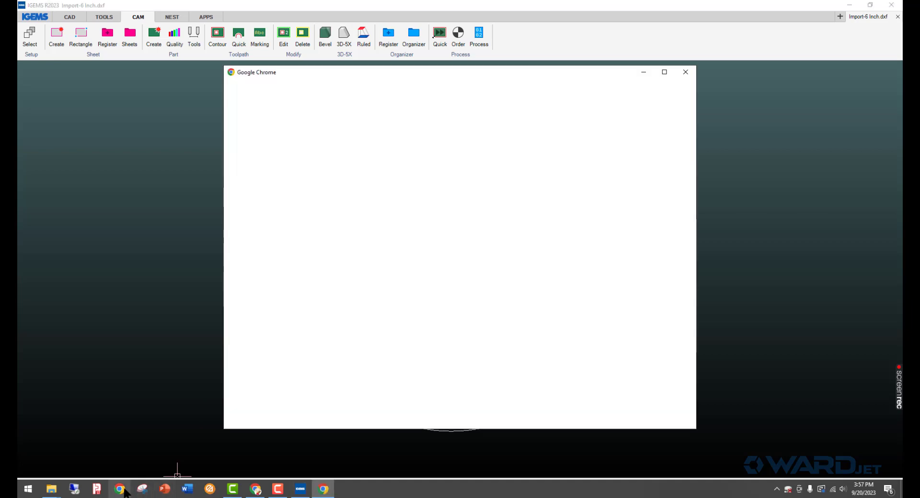
pyautogui.click(641, 72)
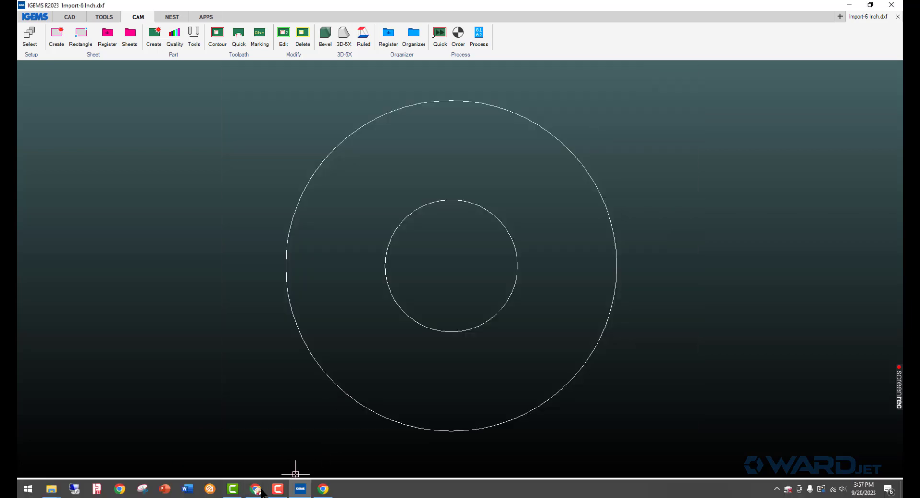
pyautogui.click(255, 490)
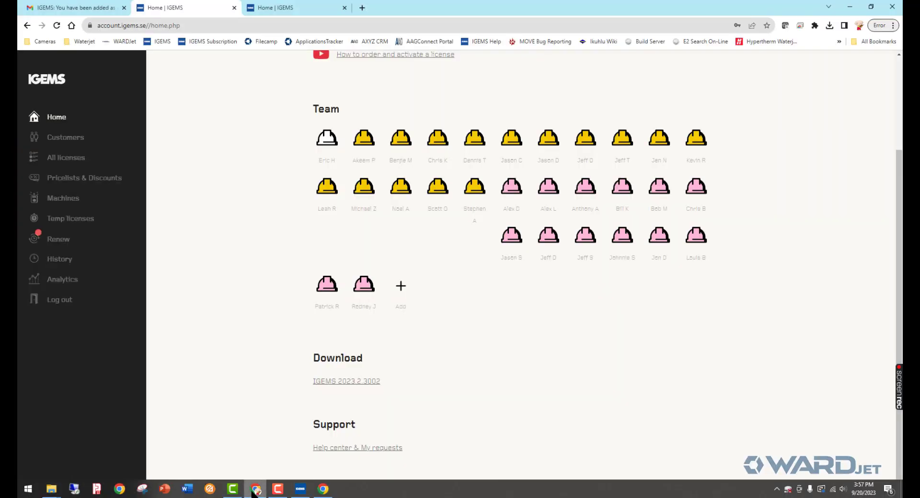
pyautogui.click(362, 8)
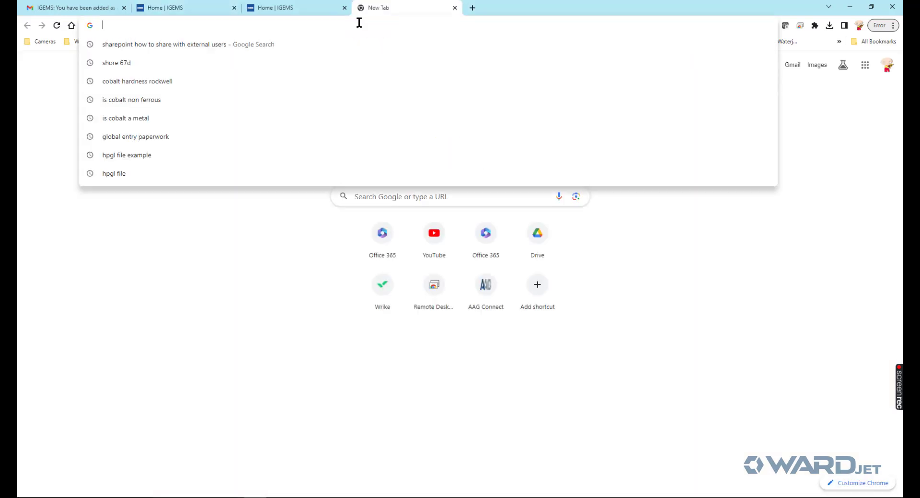
pyautogui.write('ikuhlu.')
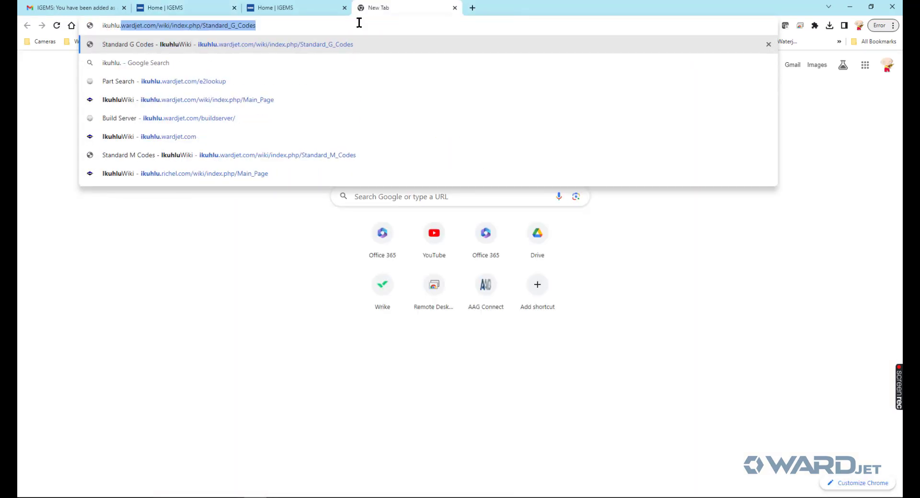
pyautogui.write('wardjet.com')
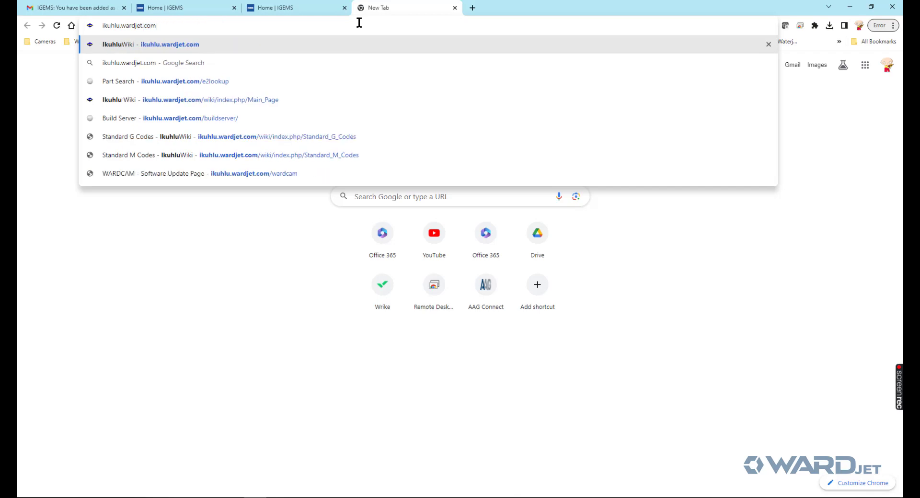
pyautogui.press('Return')
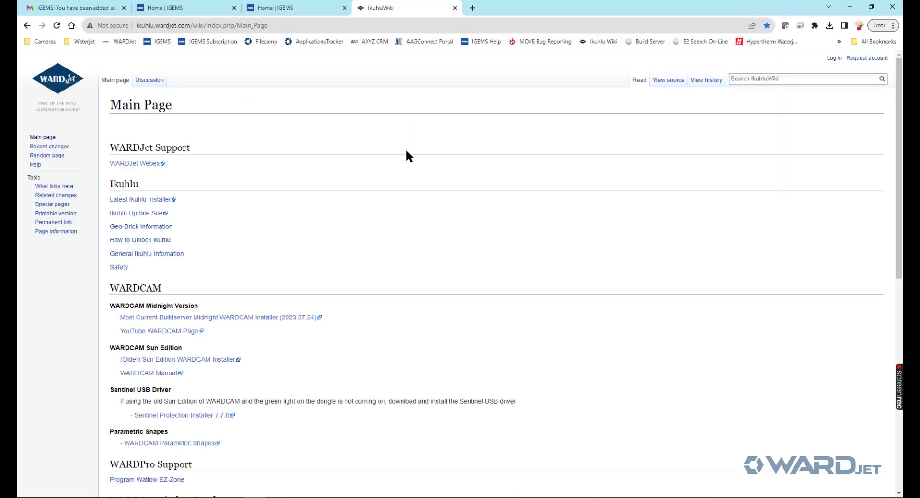
# - Open the wiki's IGEMS page, jump to section 3.1, and follow the APEX 60 shared folder link
pyautogui.click(739, 79)
pyautogui.write('i')
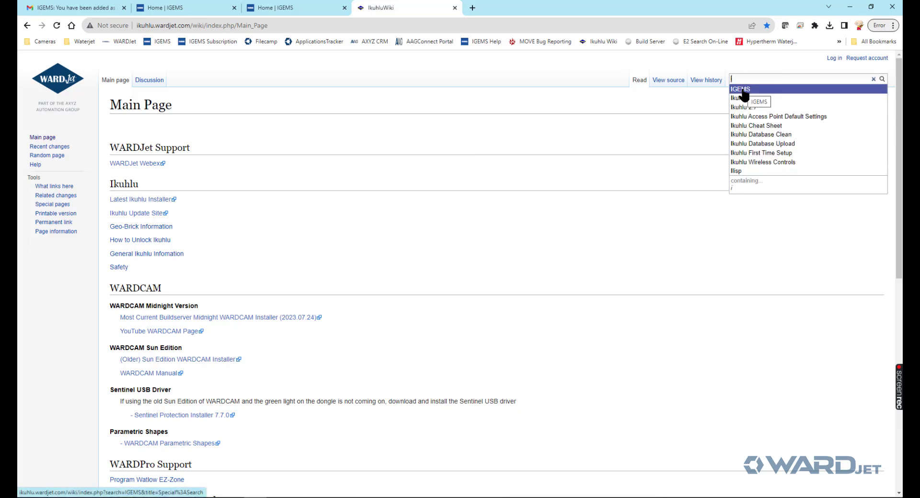
pyautogui.click(742, 91)
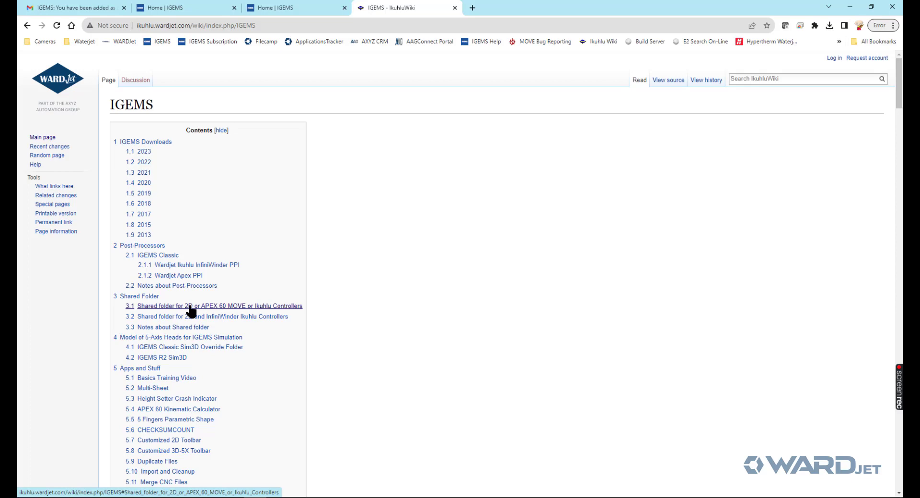
pyautogui.click(234, 311)
pyautogui.scroll(3, 312, 148)
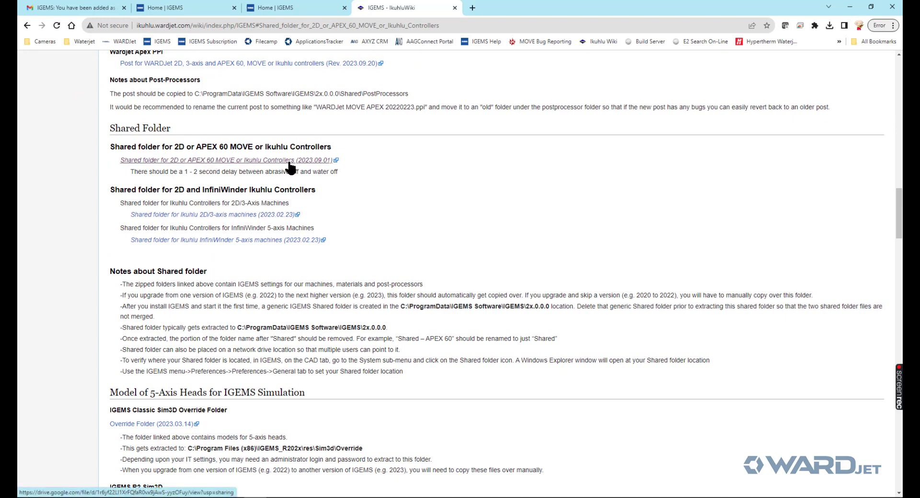
pyautogui.click(202, 160)
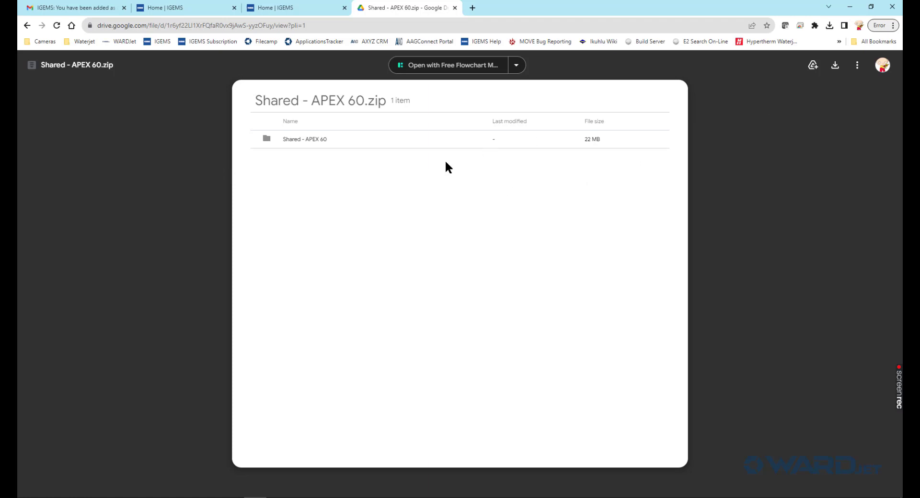
# - Download Shared - APEX 60.zip from the Drive preview and save it to Downloads
pyautogui.click(836, 66)
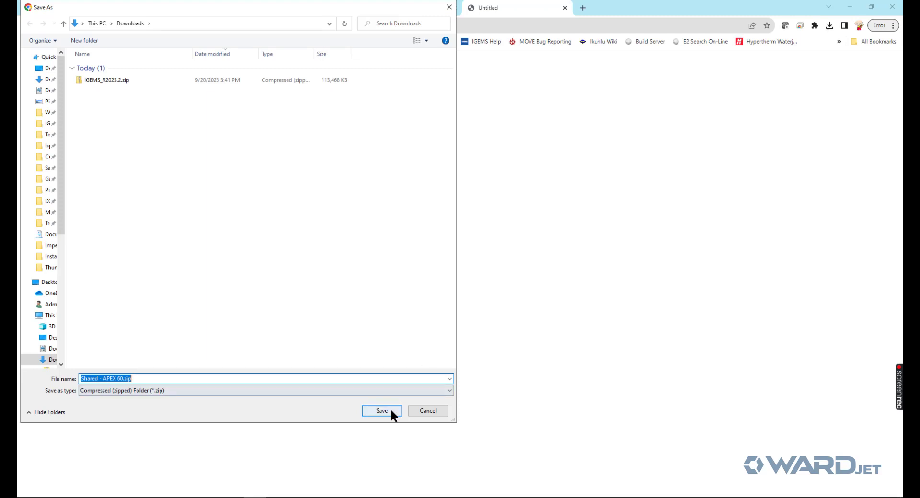
pyautogui.click(390, 410)
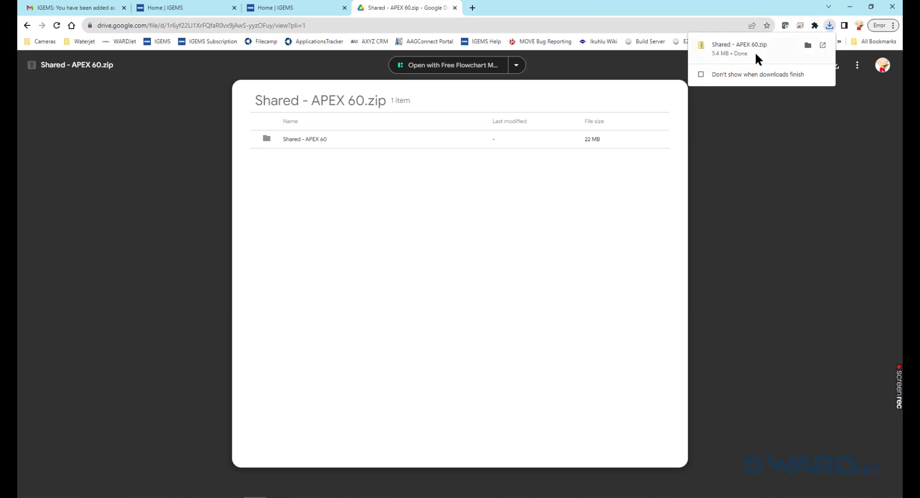
# - Reveal the downloaded zip in Explorer, then open IGEMS's current Shared folder via CAD > System
pyautogui.click(805, 42)
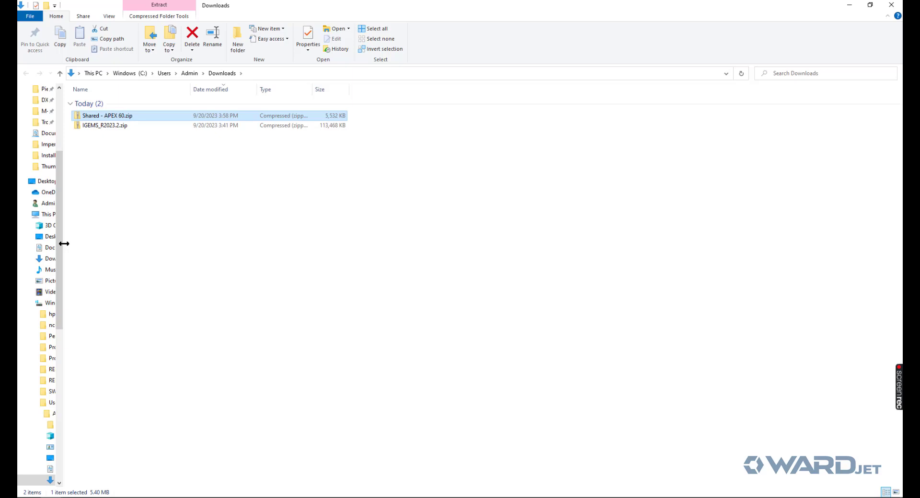
pyautogui.moveTo(63, 244); pyautogui.dragTo(73, 243)
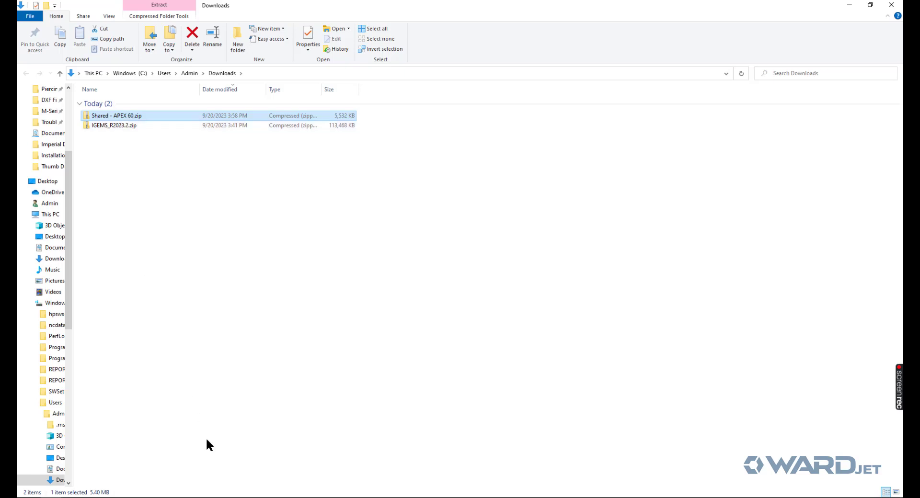
pyautogui.click(274, 489)
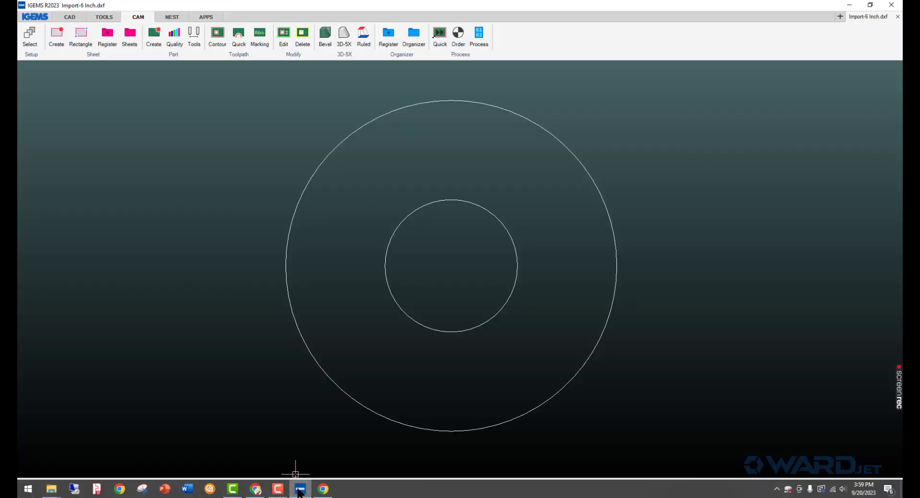
pyautogui.click(68, 17)
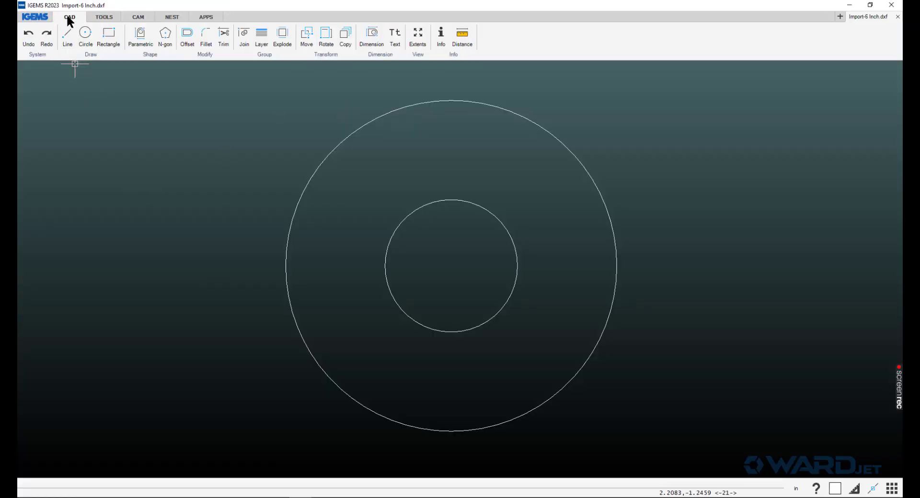
pyautogui.click(40, 53)
pyautogui.click(47, 104)
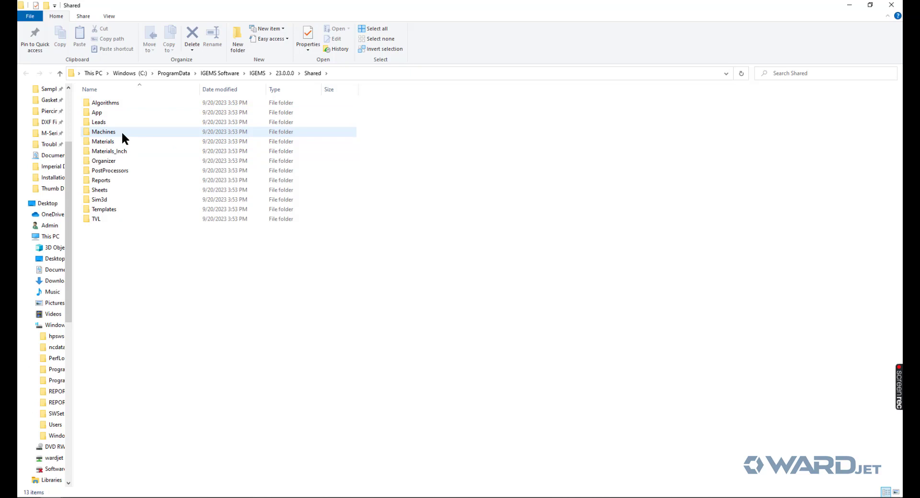
# - Check Machines, delete the Shared folder from 23.0.0.0, and copy the 23.0.0.0 path
pyautogui.doubleClick(122, 132)
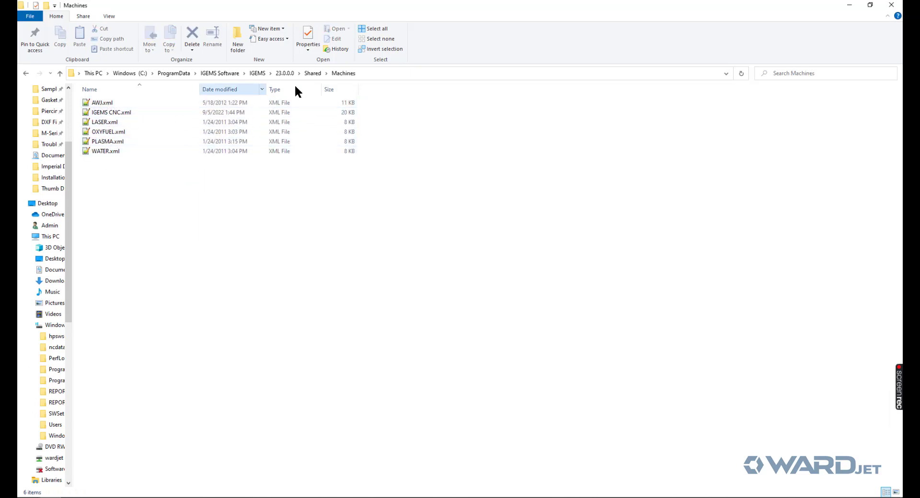
pyautogui.click(312, 73)
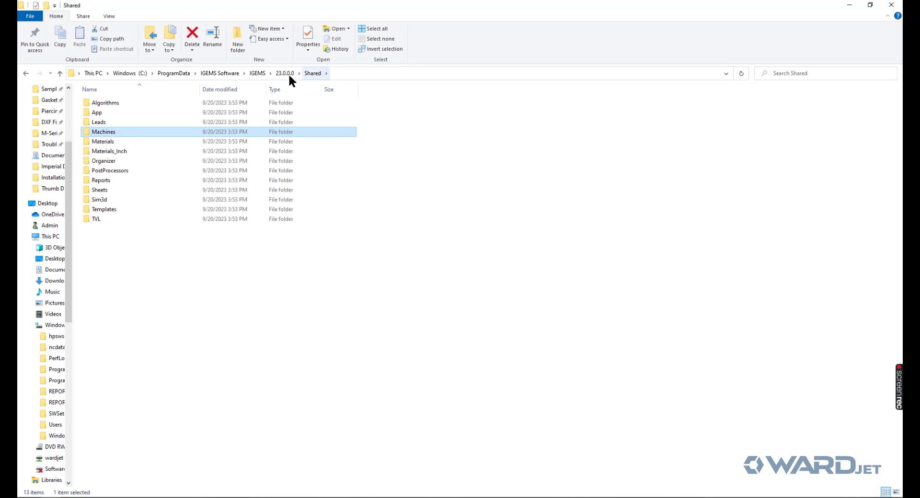
pyautogui.click(286, 73)
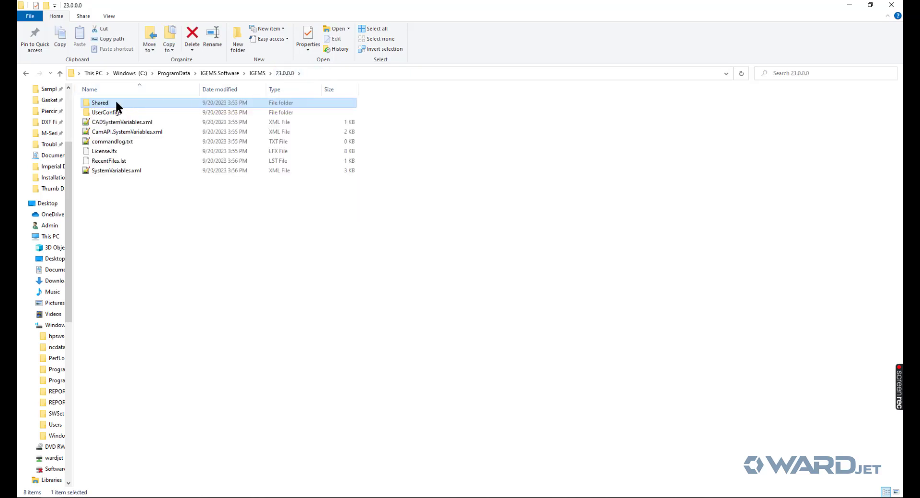
pyautogui.click(195, 31)
pyautogui.click(329, 75)
pyautogui.hotkey('ctrl', 'c')
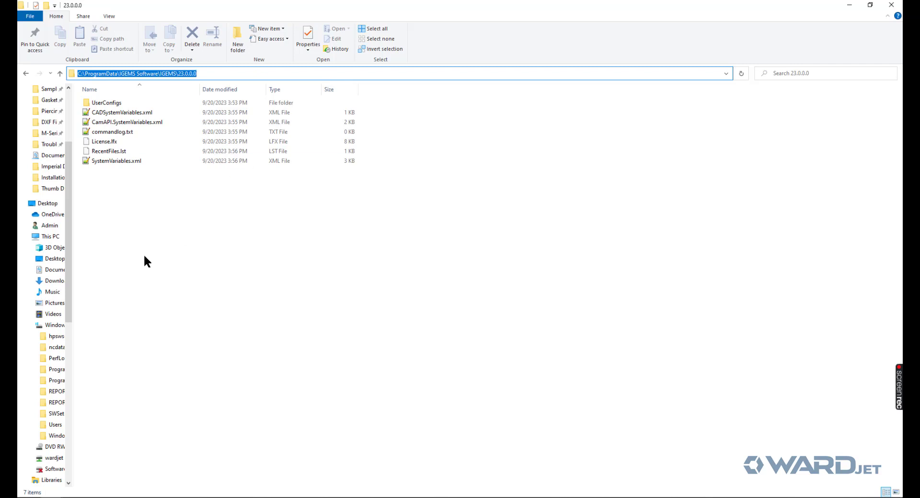
# - Start extracting Shared - APEX 60.zip with the pasted 23.0.0.0 path as destination
pyautogui.click(57, 282)
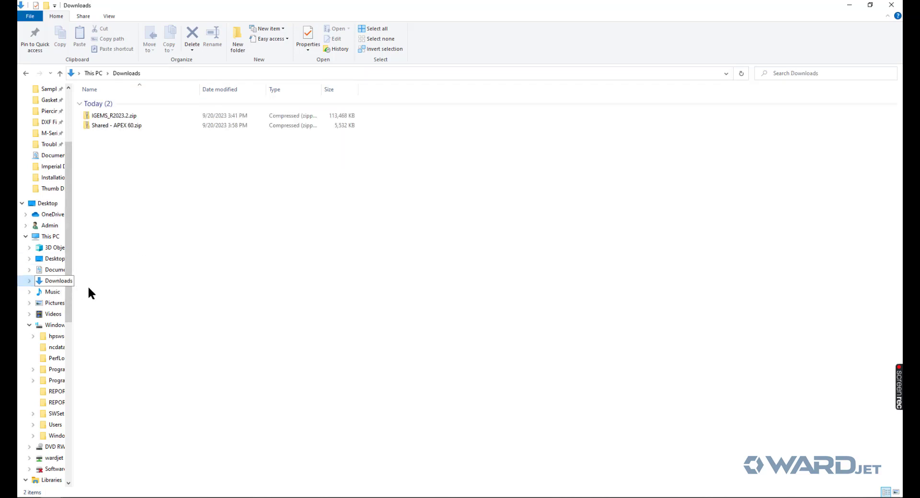
pyautogui.click(121, 127)
pyautogui.rightClick(121, 127)
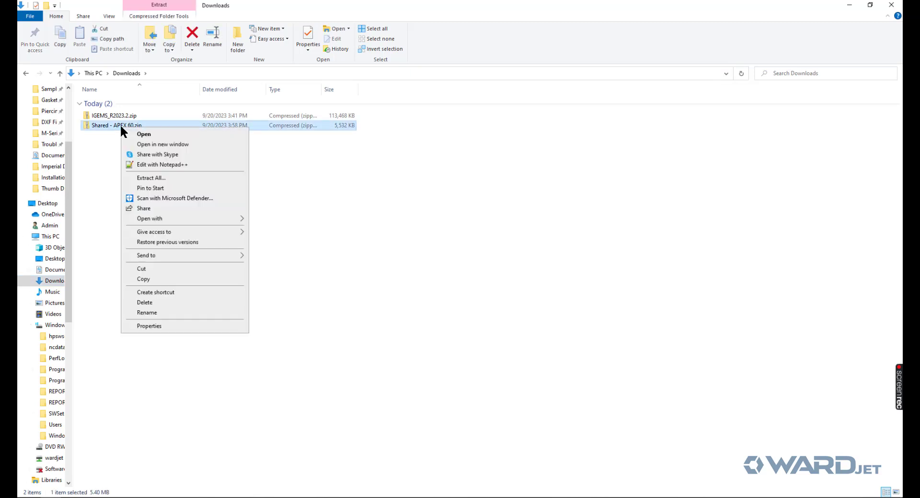
pyautogui.click(145, 178)
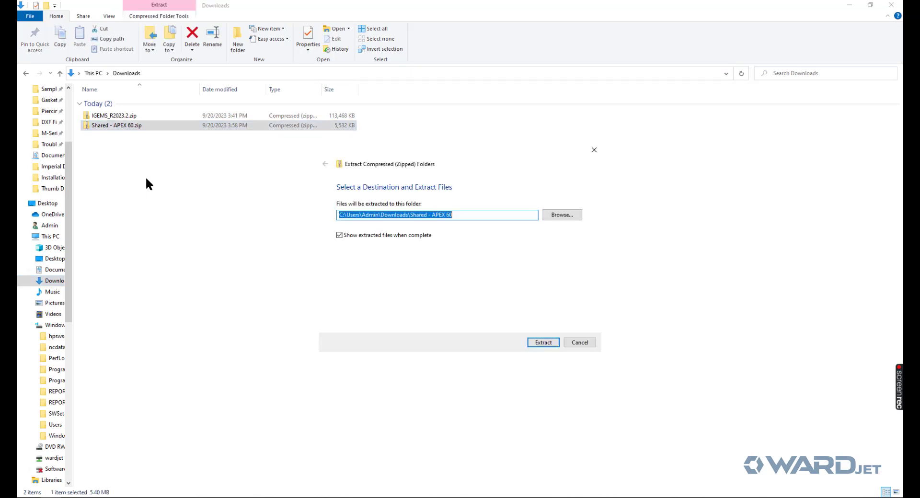
pyautogui.moveTo(459, 216); pyautogui.dragTo(311, 224)
pyautogui.hotkey('ctrl', 'v')
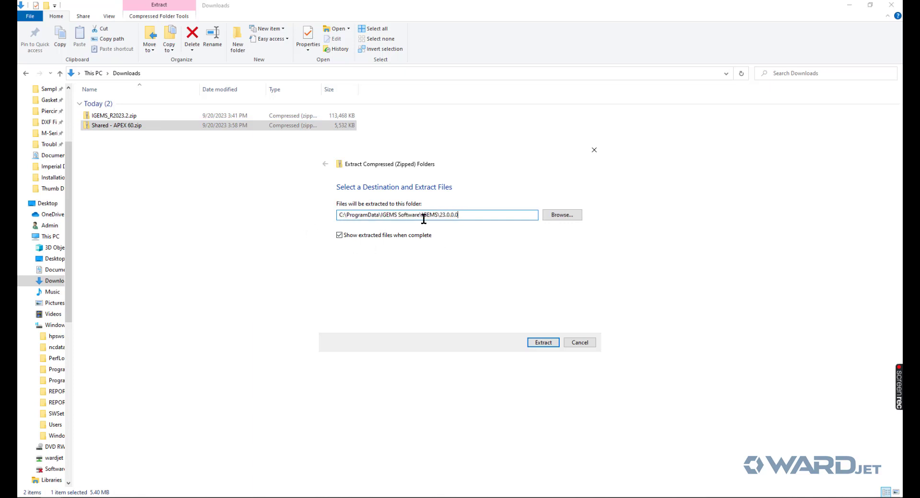
# - Browse drive C in the destination picker, then close it and the extraction wizard
pyautogui.click(556, 215)
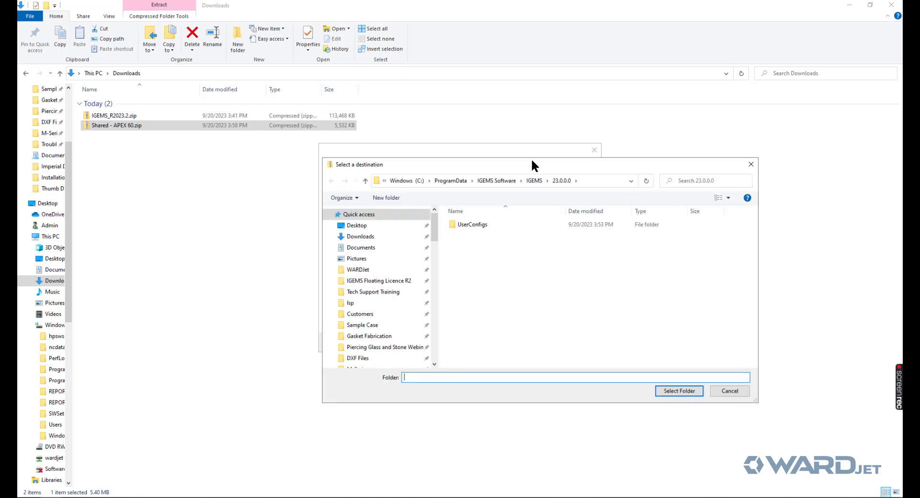
pyautogui.moveTo(532, 159); pyautogui.dragTo(526, 85)
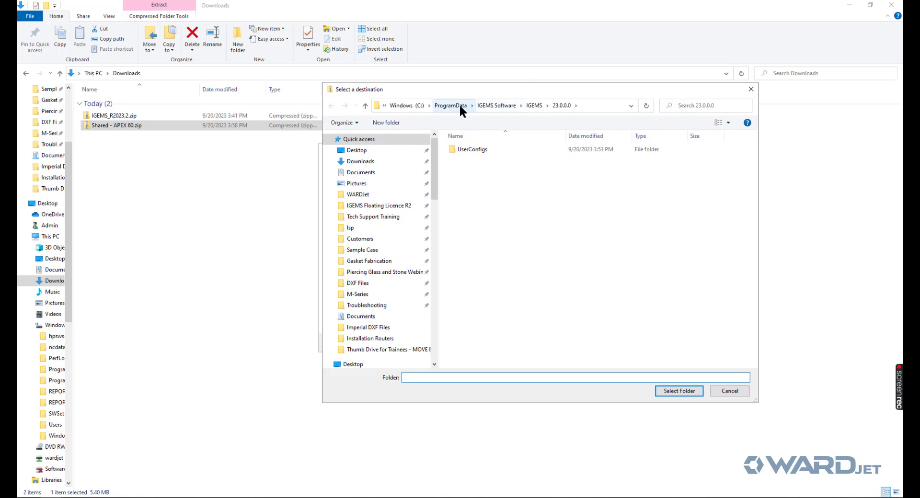
pyautogui.moveTo(430, 148); pyautogui.dragTo(433, 214)
pyautogui.click(379, 272)
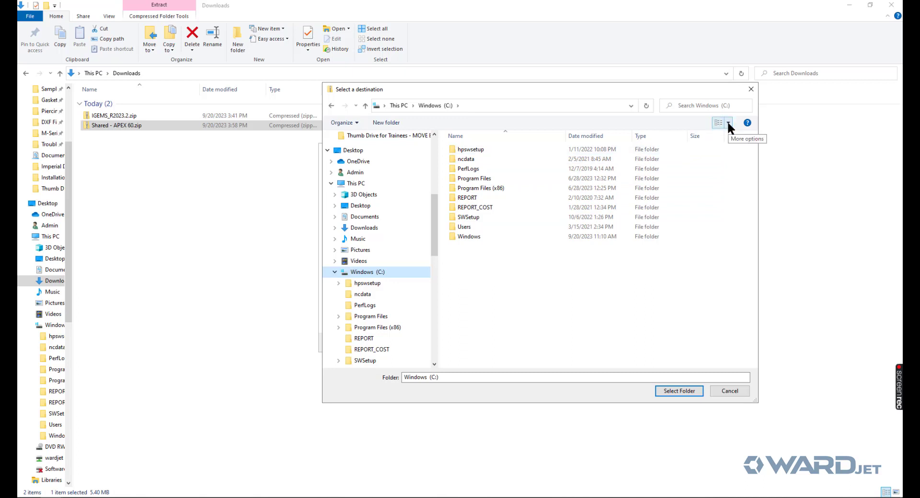
pyautogui.click(727, 391)
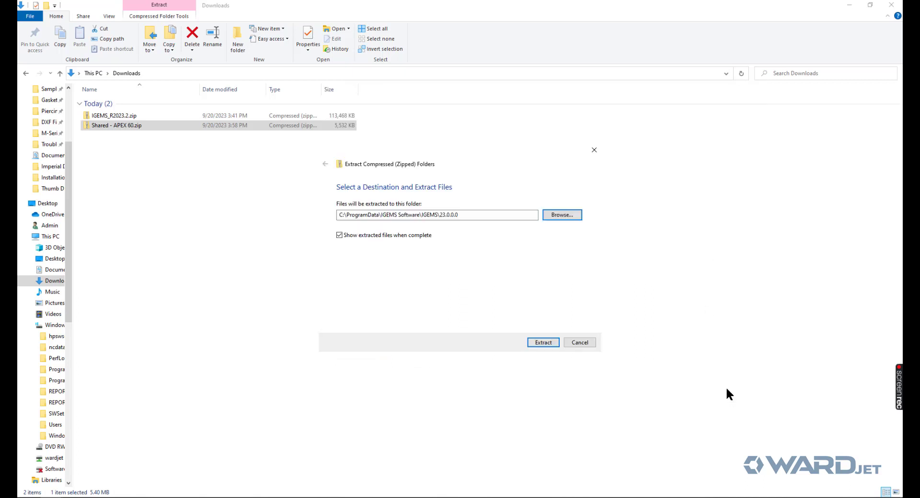
pyautogui.click(592, 342)
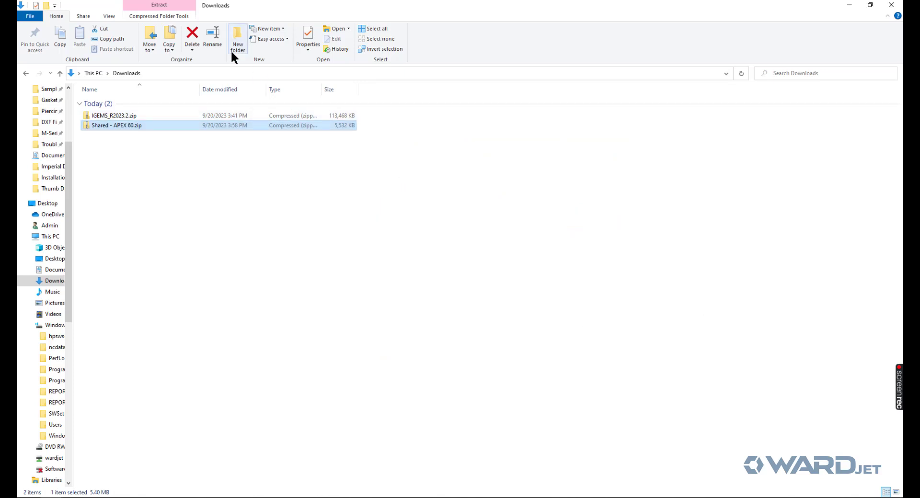
# - Show hidden items, browse to C:\ProgramData\IGEMS Software\IGEMS\23.0.0.0, then return to Downloads
pyautogui.click(113, 16)
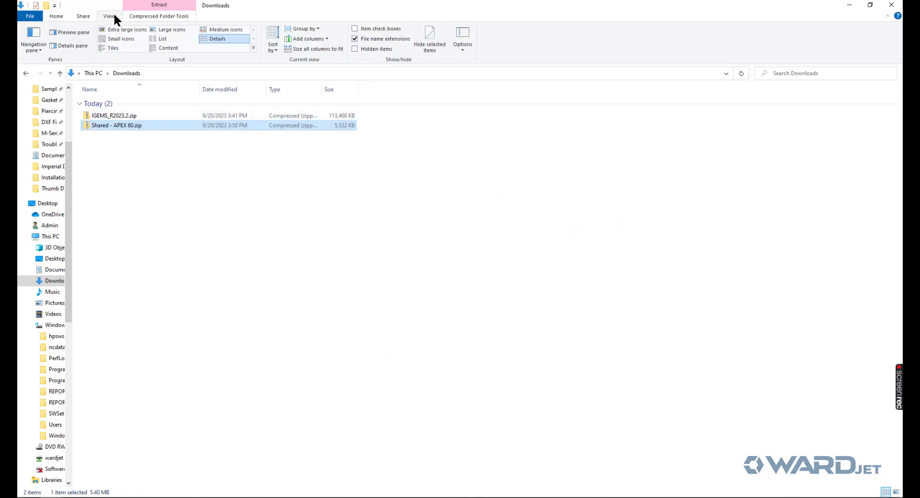
pyautogui.click(355, 48)
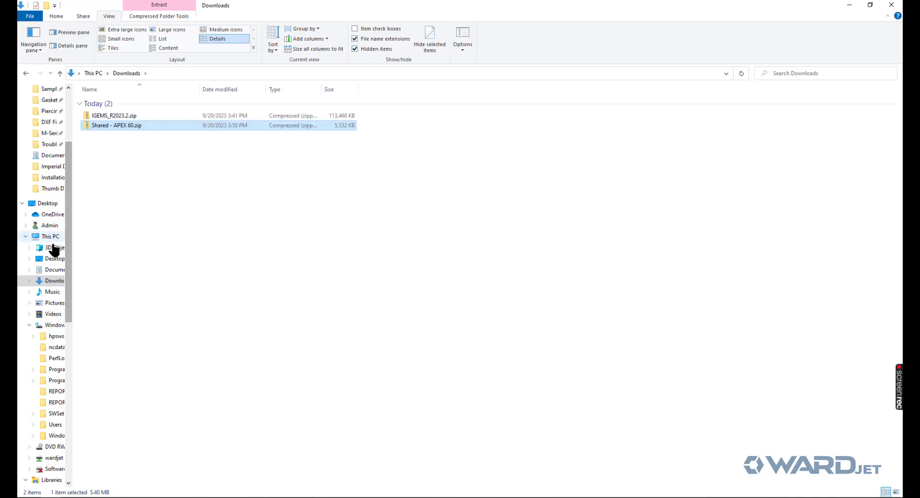
pyautogui.click(49, 325)
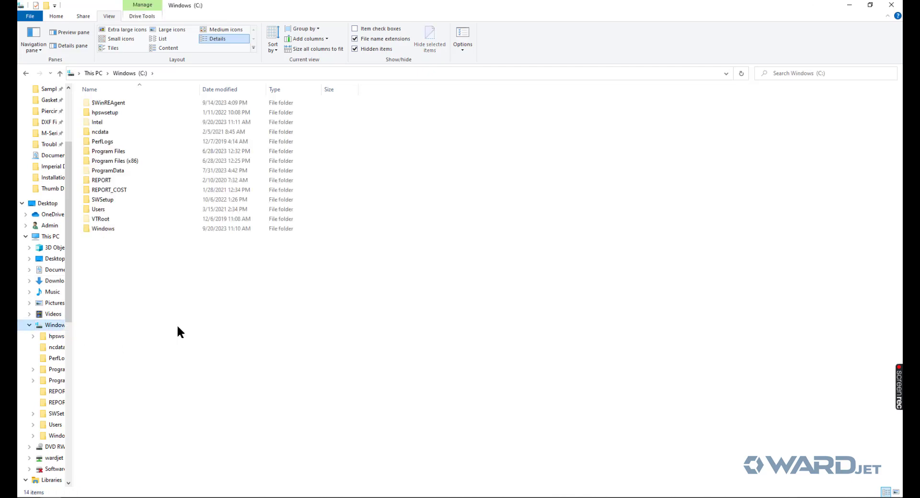
pyautogui.doubleClick(117, 170)
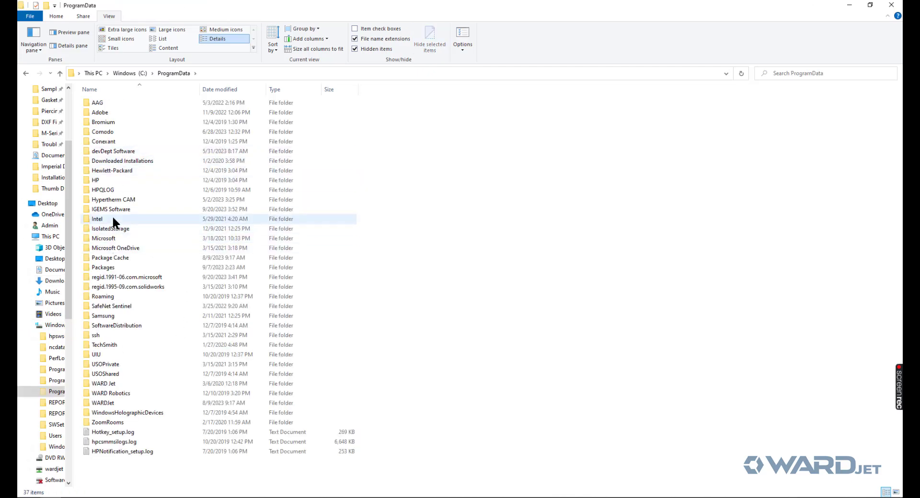
pyautogui.click(113, 209)
pyautogui.doubleClick(112, 210)
pyautogui.doubleClick(114, 102)
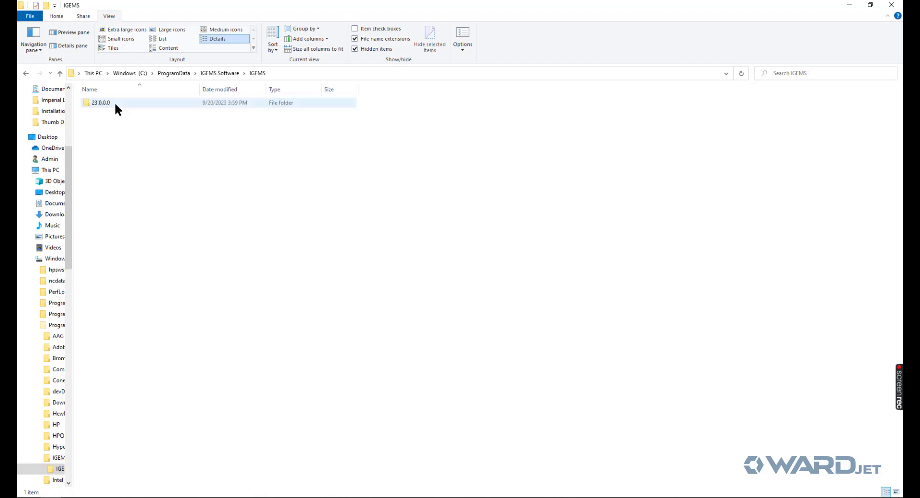
pyautogui.doubleClick(100, 102)
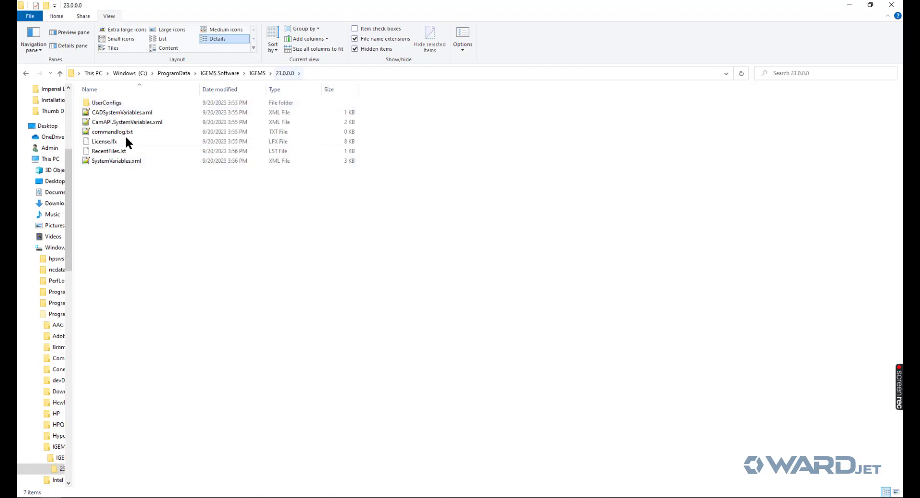
pyautogui.click(54, 203)
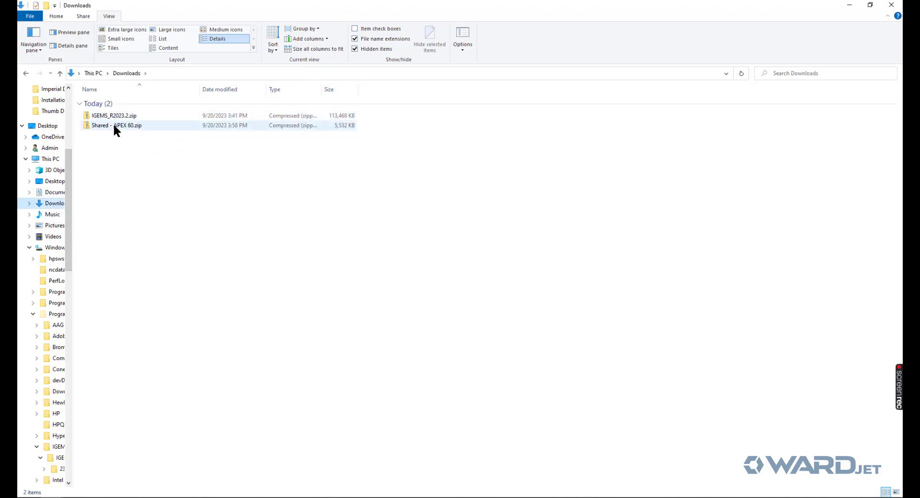
# - Extract Shared - APEX 60.zip into the IGEMS 23.0.0.0 folder
pyautogui.click(115, 127)
pyautogui.rightClick(114, 126)
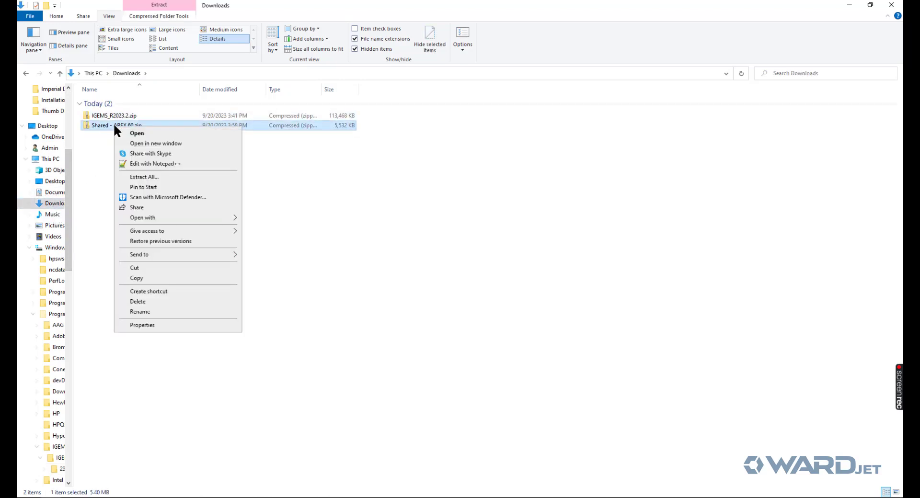
pyautogui.click(142, 177)
pyautogui.hotkey('ctrl', 'v')
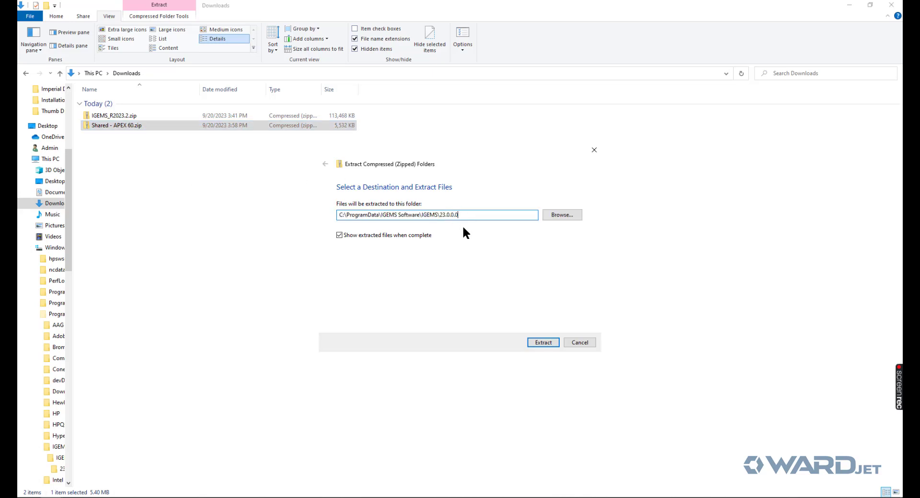
pyautogui.click(537, 342)
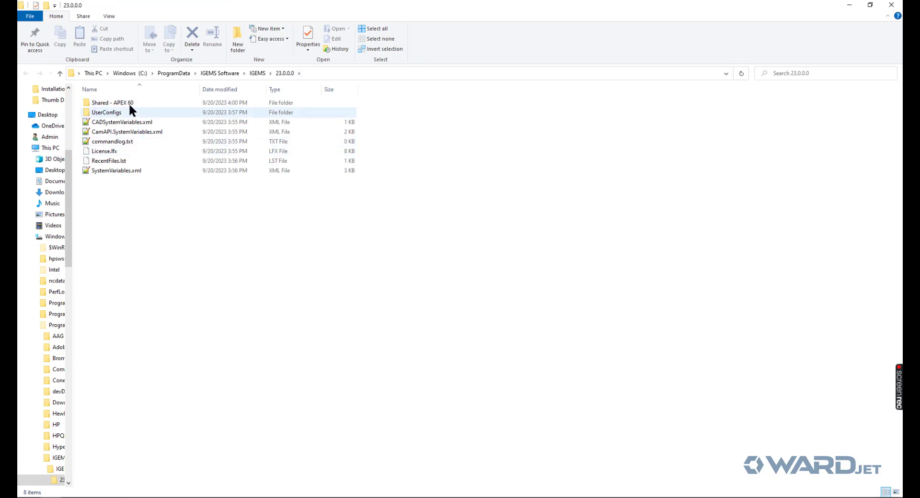
# - Rename the extracted Shared - APEX 60 folder to Shared
pyautogui.click(117, 103)
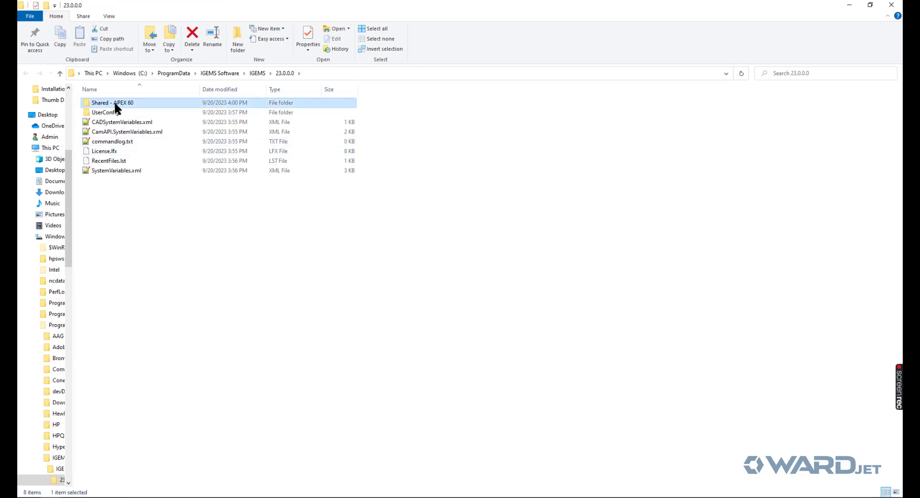
pyautogui.click(114, 101)
pyautogui.click(141, 103)
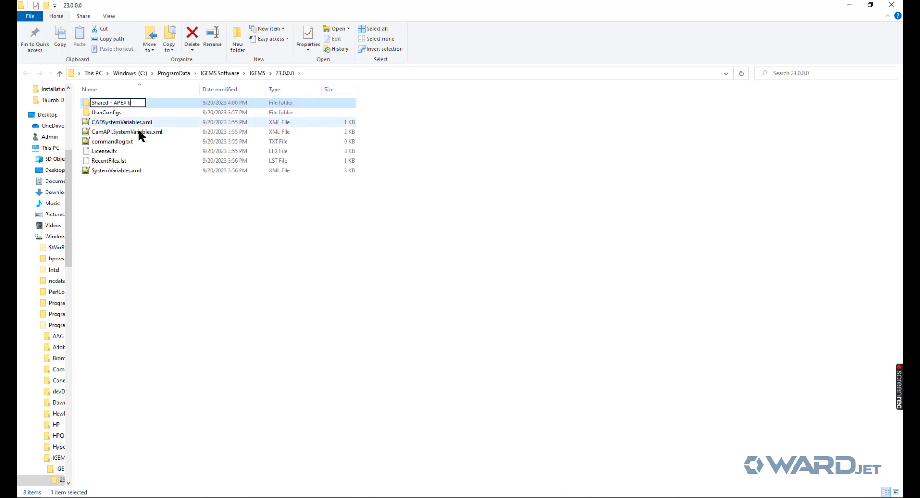
pyautogui.press('BackSpace')
pyautogui.press('BackSpace')
pyautogui.press('BackSpace')
pyautogui.press('BackSpace')
pyautogui.press('BackSpace')
pyautogui.press('BackSpace')
pyautogui.press('BackSpace')
pyautogui.press('BackSpace')
pyautogui.press('BackSpace')
pyautogui.press('BackSpace')
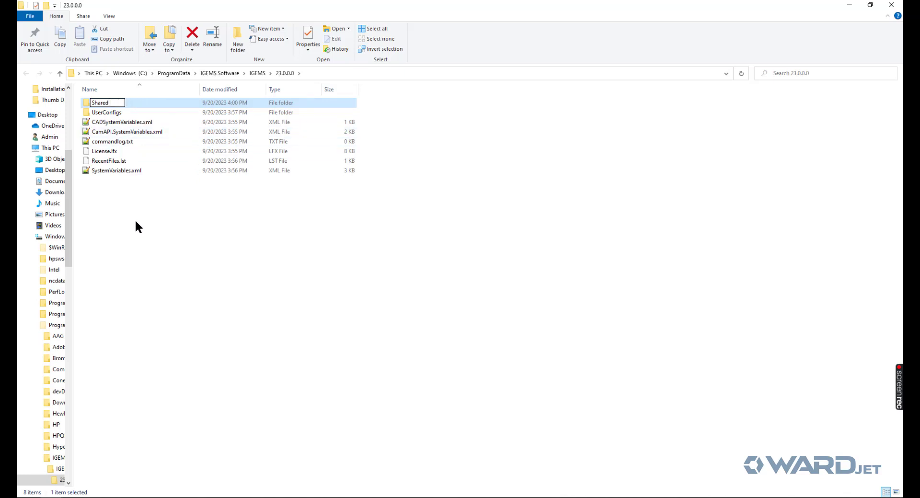
pyautogui.click(136, 222)
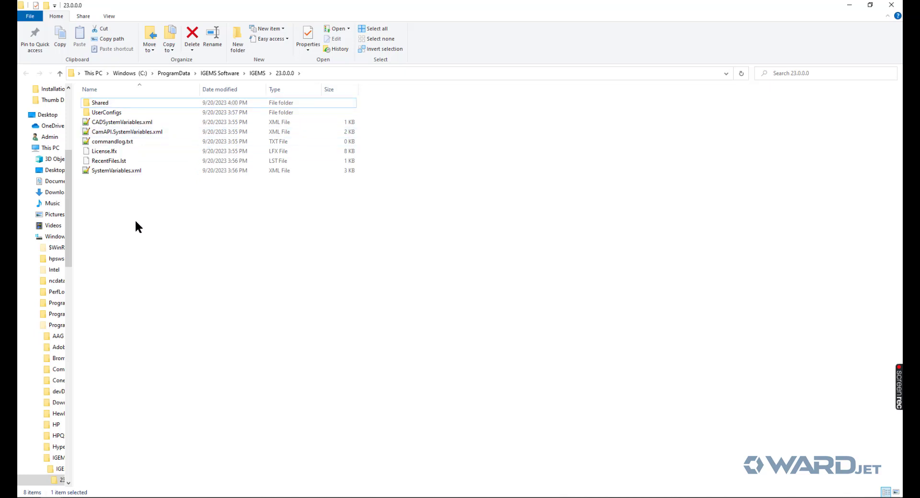
# - Check the APEX 60 files in Shared > Machines, then minimize Explorer back to IGEMS
pyautogui.click(104, 103)
pyautogui.doubleClick(104, 103)
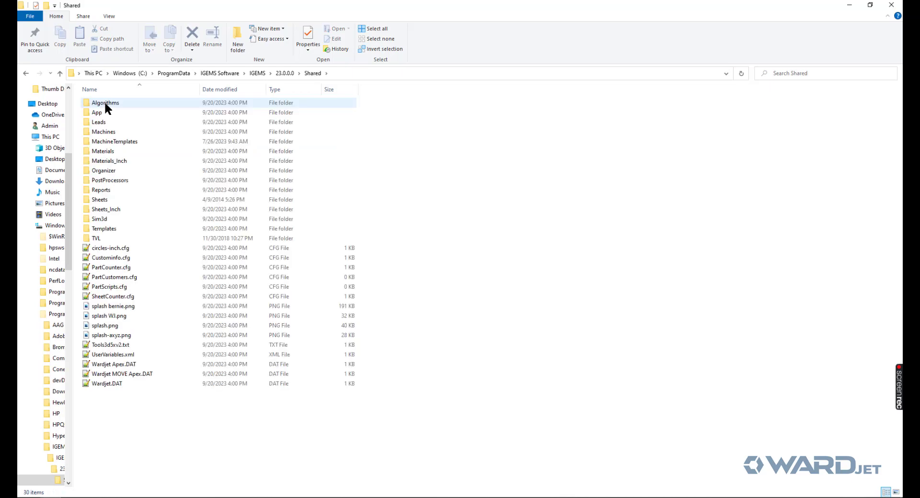
pyautogui.doubleClick(117, 131)
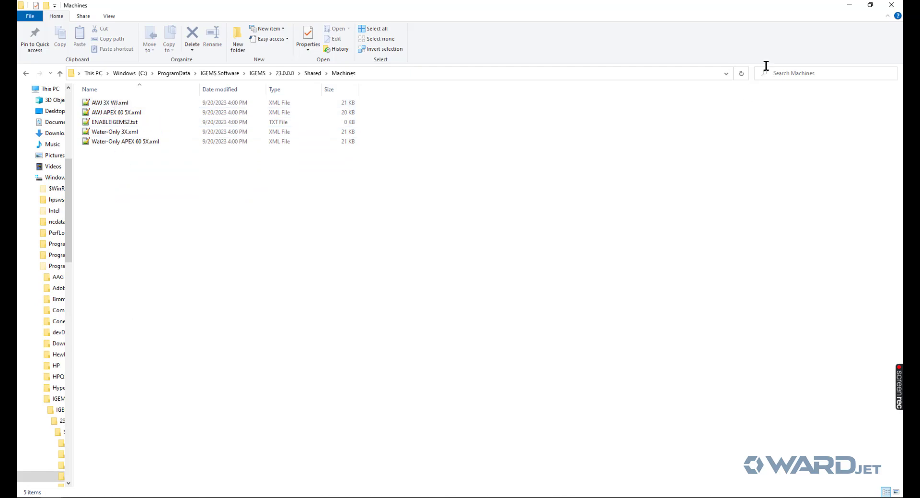
pyautogui.click(849, 5)
pyautogui.click(850, 5)
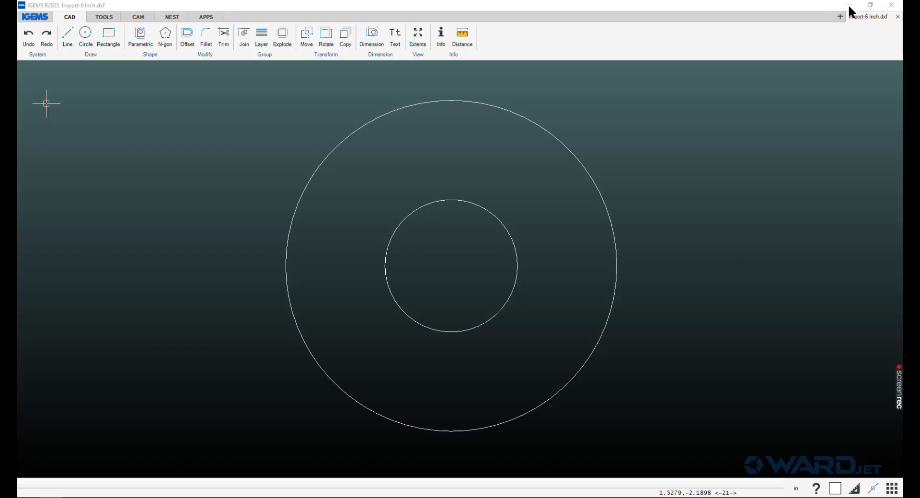
# - On the CAM tab, pick machine AWJ 3X WJ, material Standard Aluminium, thickness 0.250 in
pyautogui.click(139, 17)
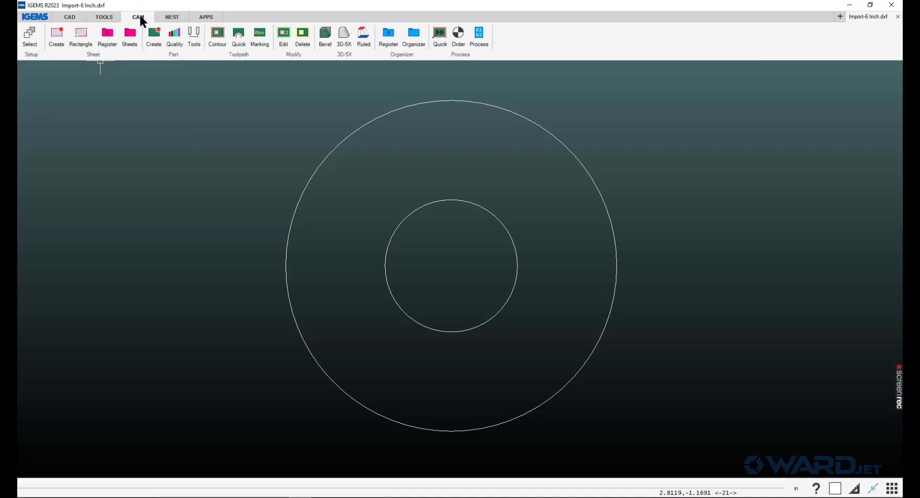
pyautogui.click(30, 37)
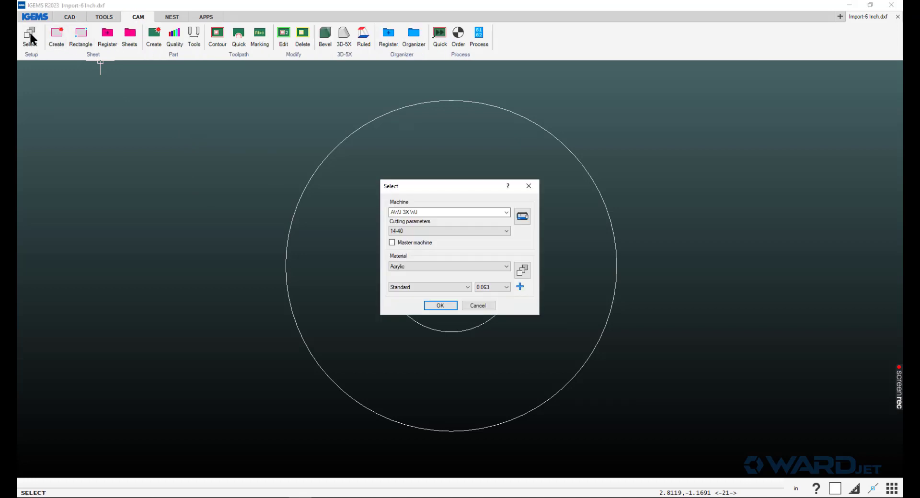
pyautogui.click(427, 212)
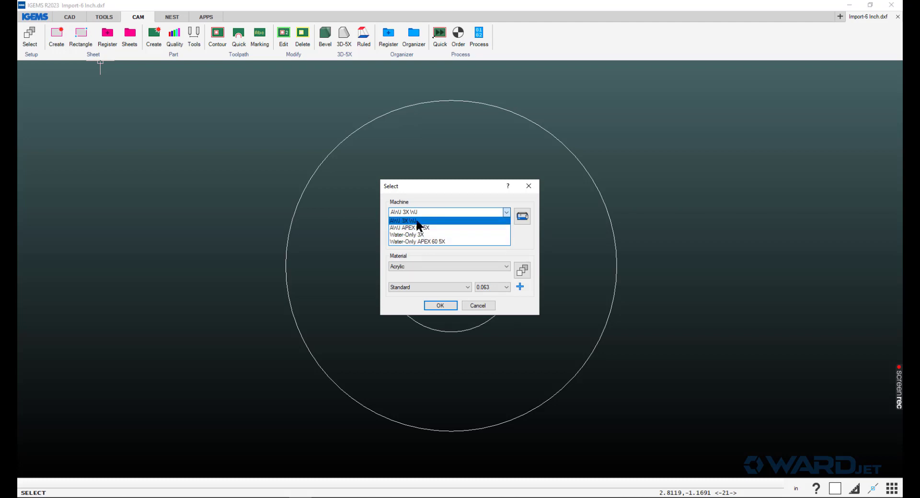
pyautogui.click(418, 222)
pyautogui.click(410, 265)
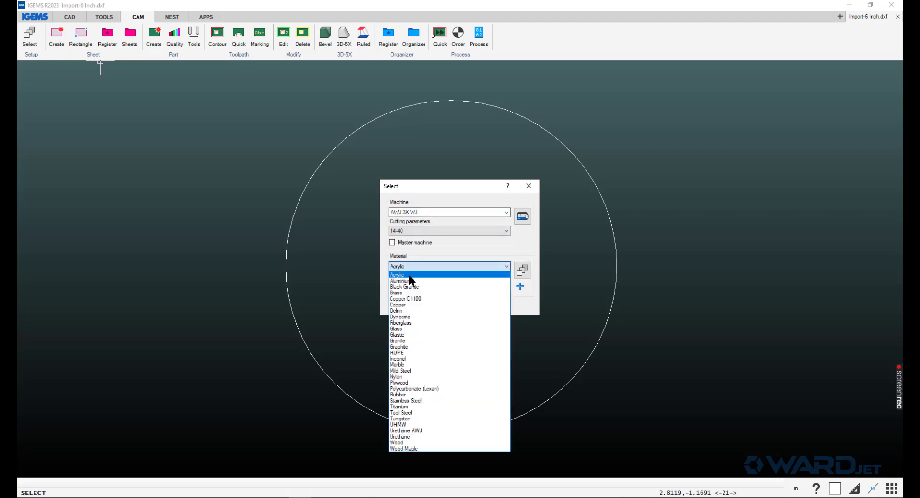
pyautogui.click(408, 281)
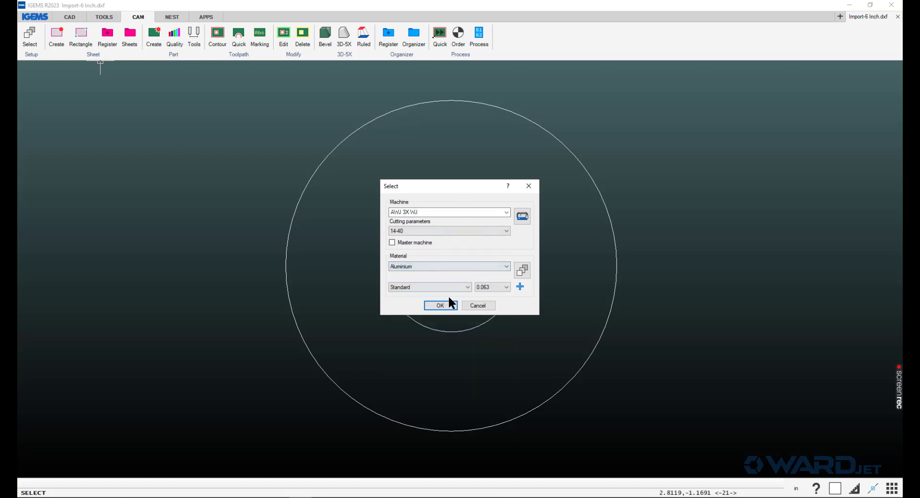
pyautogui.click(494, 287)
pyautogui.click(489, 306)
pyautogui.click(441, 306)
# - Run a quick CNC process of the ring, accepting the notices and job information, and set the start point
pyautogui.click(439, 35)
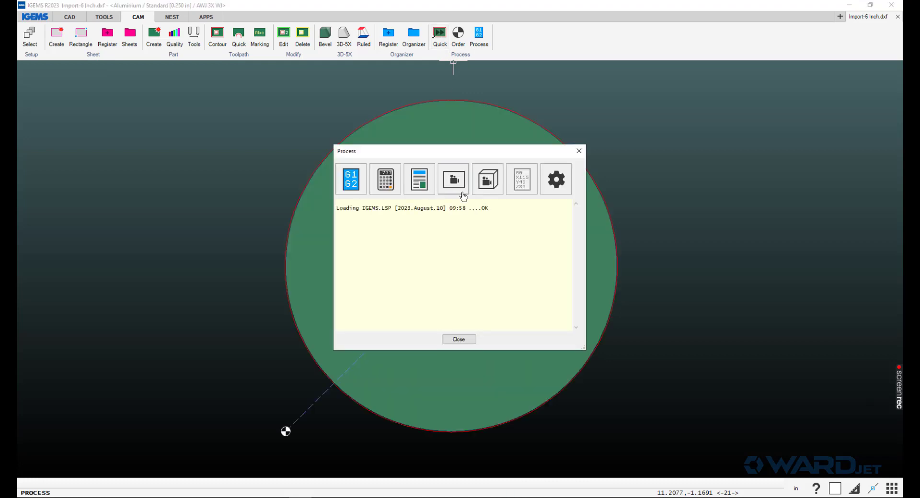
pyautogui.click(445, 300)
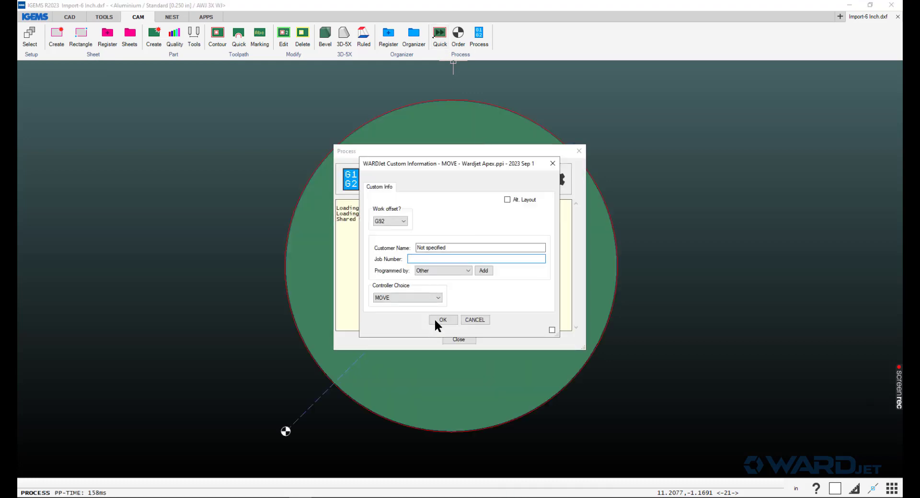
pyautogui.click(437, 320)
pyautogui.click(491, 306)
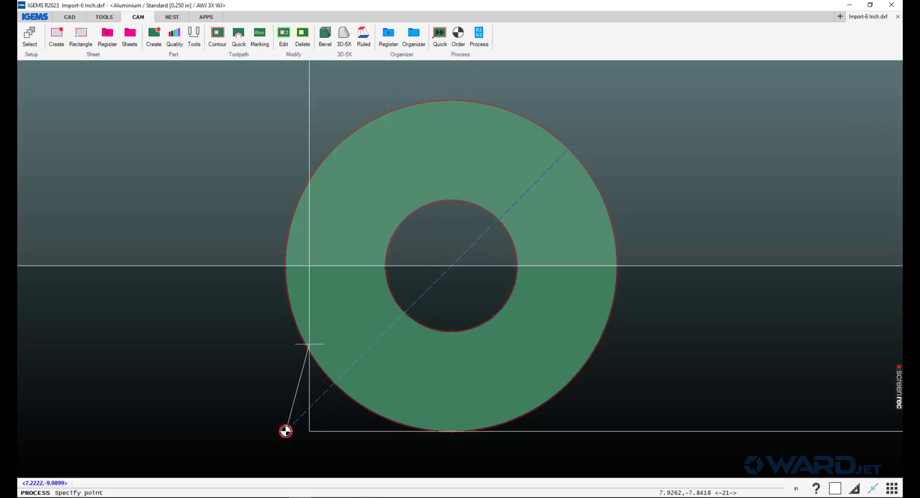
pyautogui.click(254, 372)
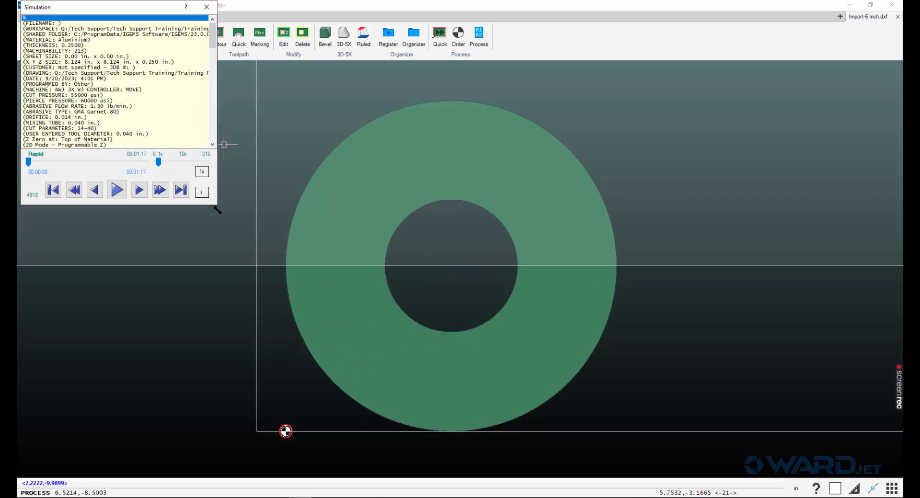
# - Enlarge the simulation, jump through several G-code lines, then close the simulation and process log
pyautogui.moveTo(217, 210); pyautogui.dragTo(253, 441)
pyautogui.click(99, 299)
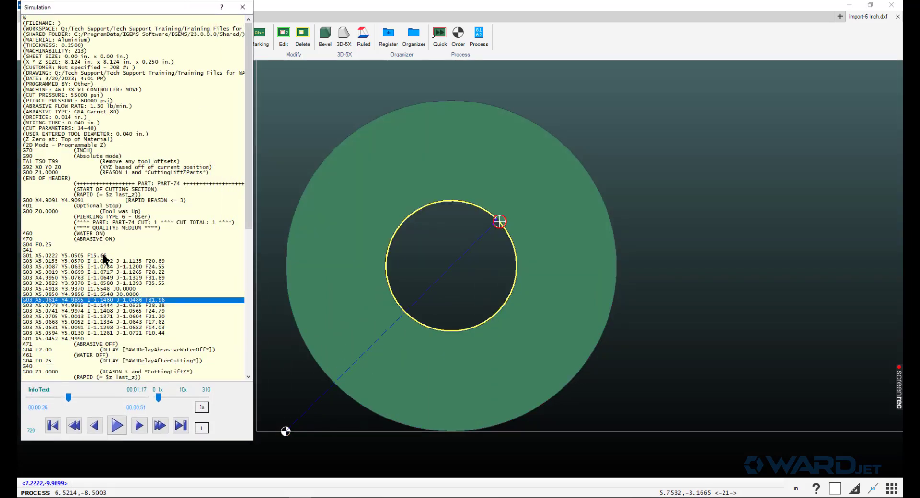
pyautogui.click(104, 288)
pyautogui.click(106, 273)
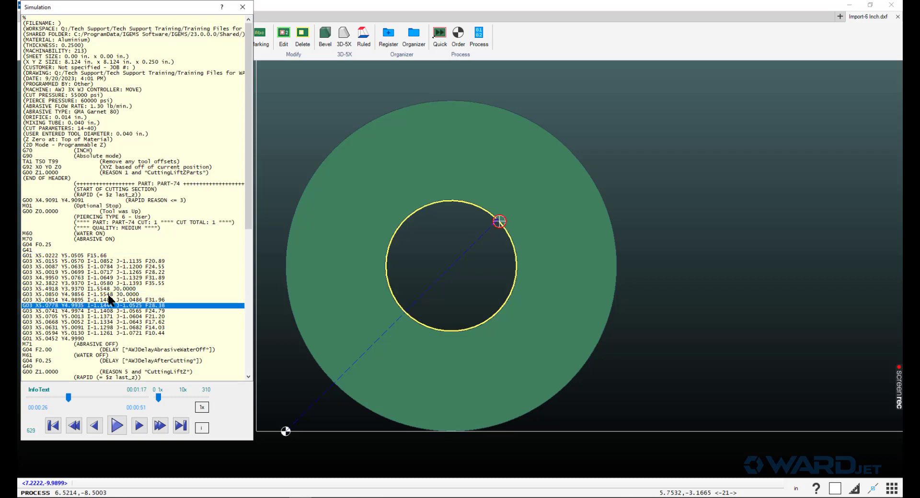
pyautogui.click(242, 7)
pyautogui.click(488, 179)
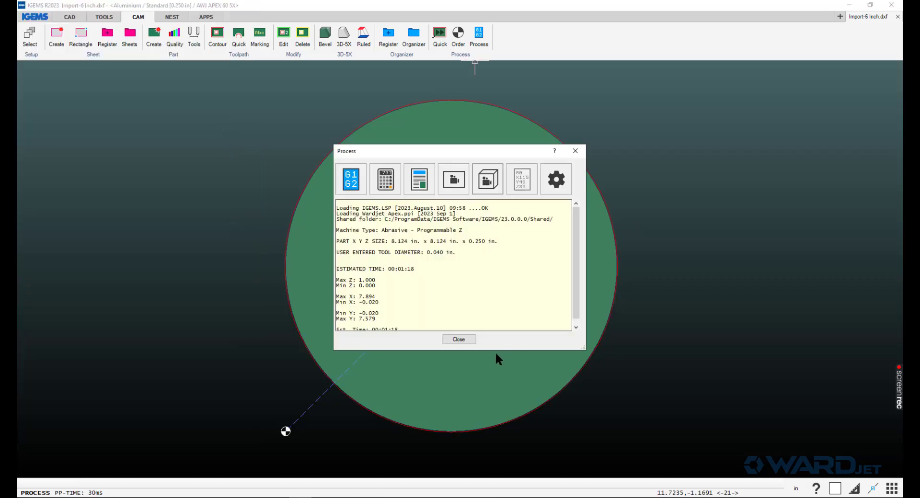
pyautogui.click(461, 336)
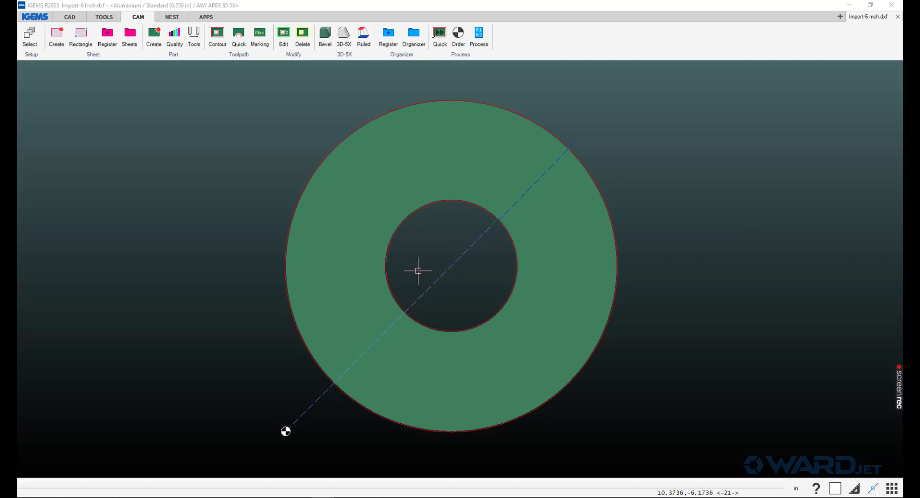
pyautogui.moveTo(418, 270); pyautogui.dragTo(392, 272, button='middle')
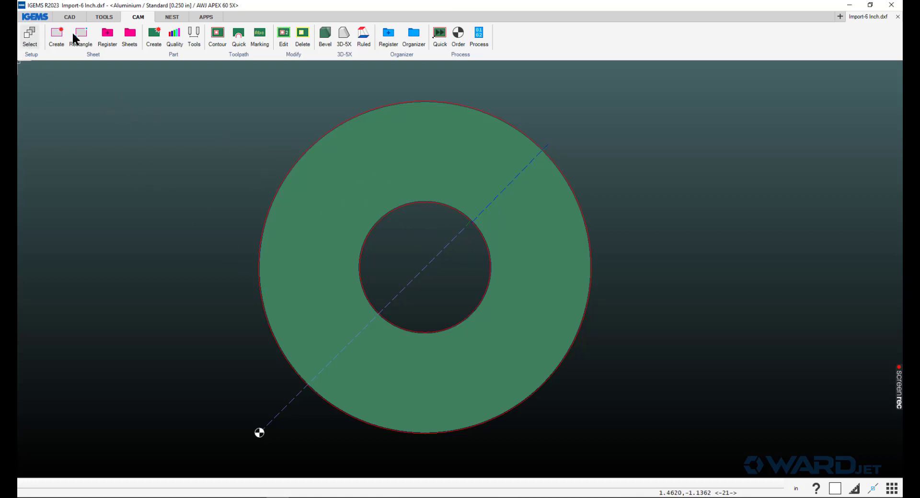
# - From Preferences > General, open the shared folder C:\ProgramData\IGEMS Software\IGEMS\23.0.0.0\Shared\ in File Explorer
pyautogui.click(35, 18)
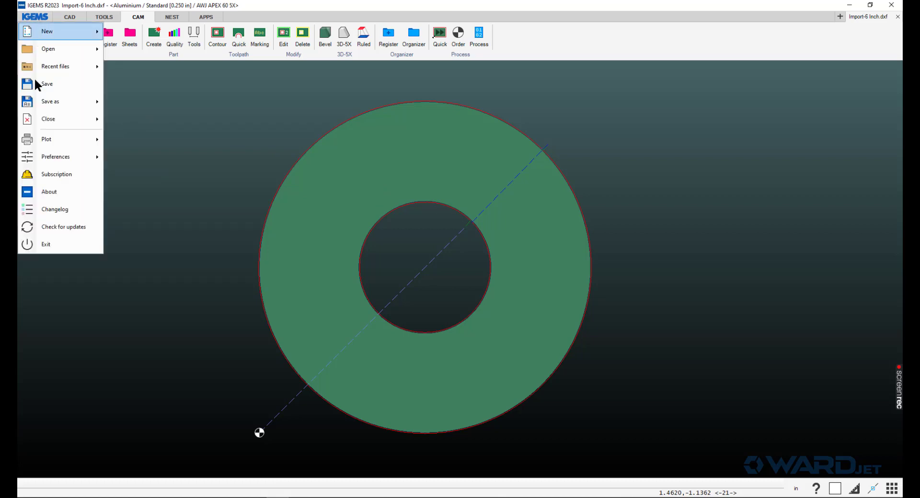
pyautogui.moveTo(57, 157)
pyautogui.click(124, 160)
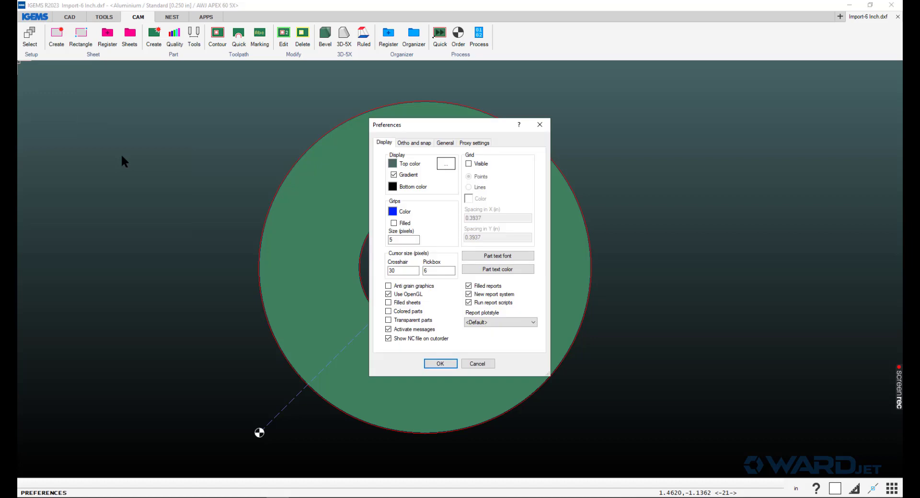
pyautogui.click(445, 143)
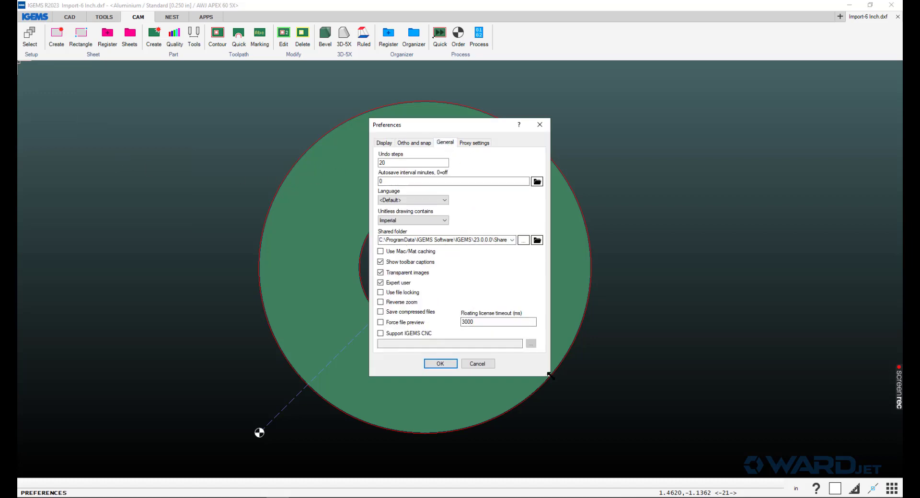
pyautogui.moveTo(547, 375); pyautogui.dragTo(593, 366)
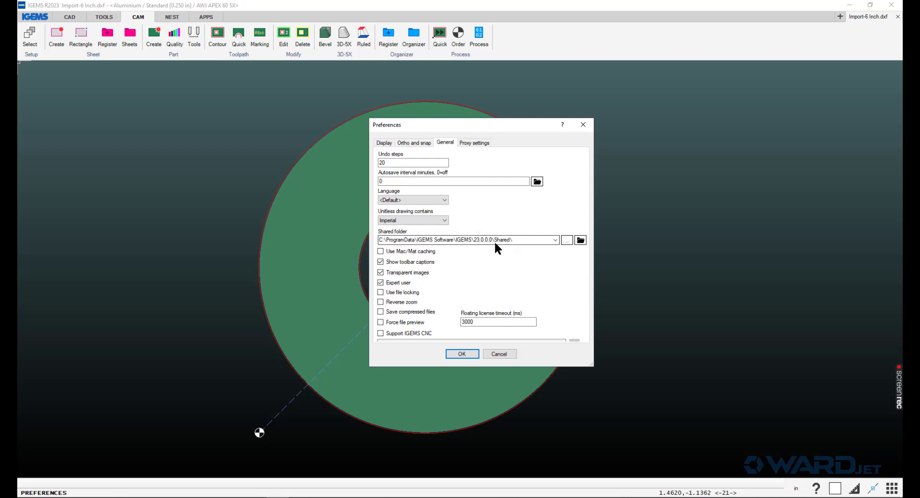
pyautogui.click(581, 241)
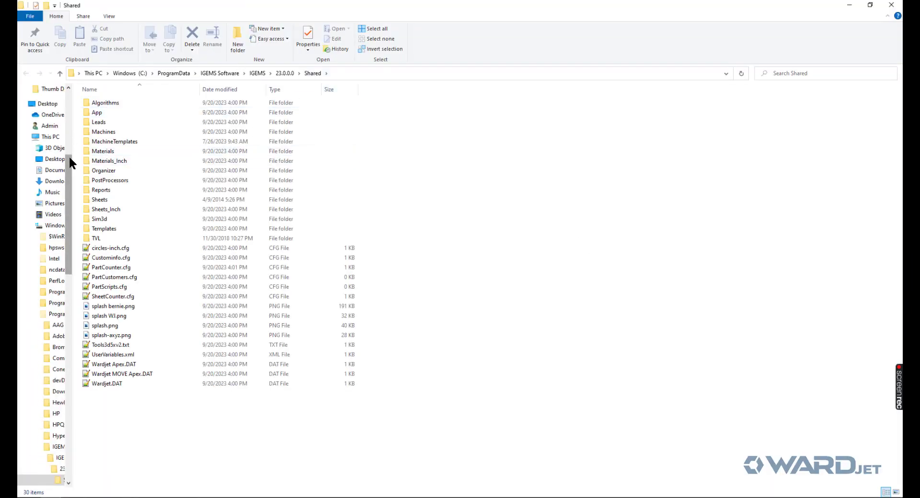
# - Locate the Shared folder under wardjet (Q:) > Sales > IGEMS, then close File Explorer
pyautogui.moveTo(68, 155); pyautogui.dragTo(68, 104)
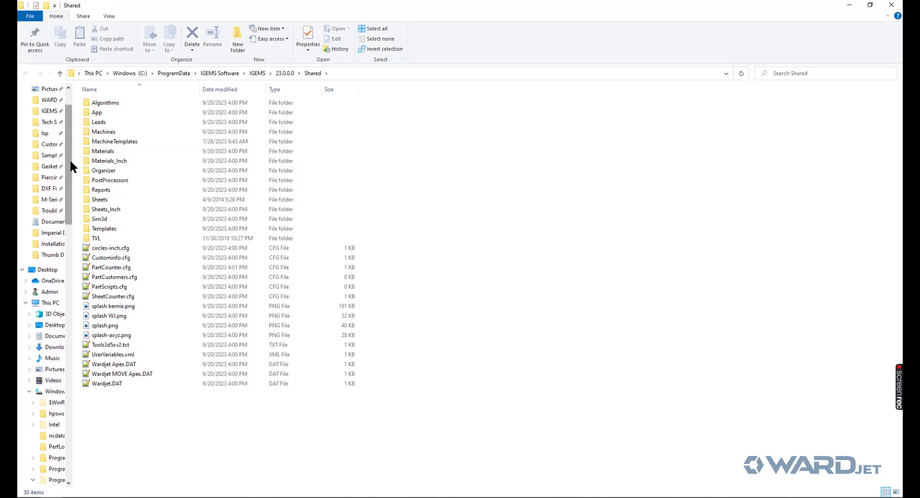
pyautogui.moveTo(74, 163); pyautogui.dragTo(74, 215)
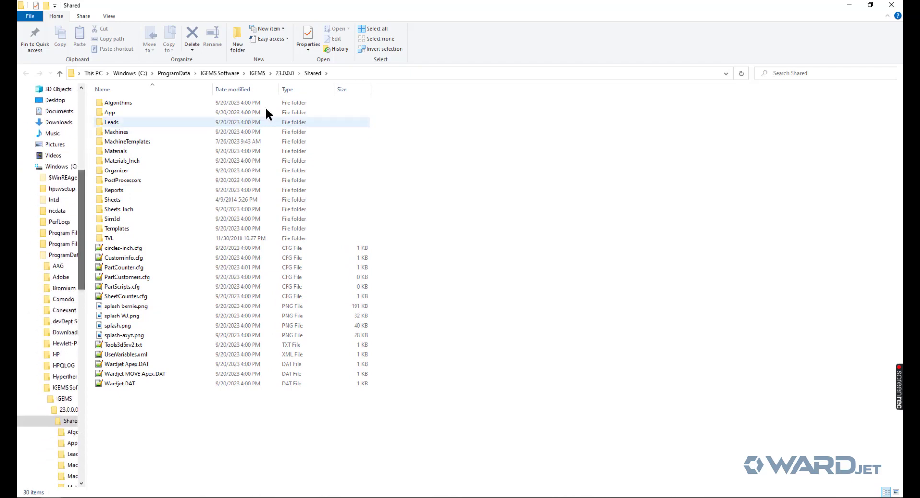
pyautogui.click(284, 72)
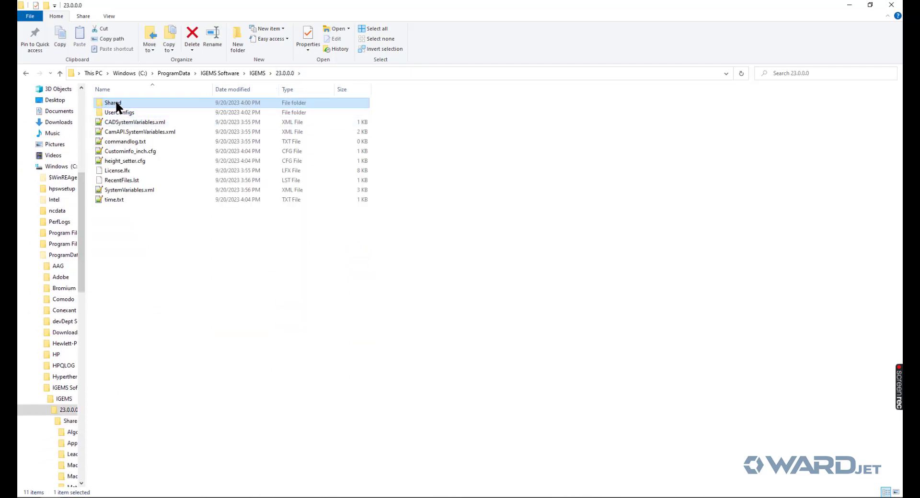
pyautogui.moveTo(81, 179); pyautogui.dragTo(90, 358)
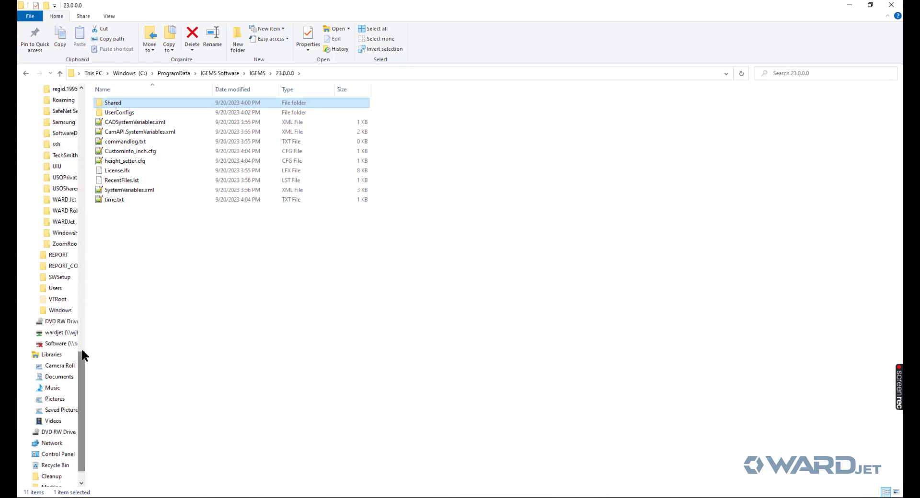
pyautogui.click(72, 335)
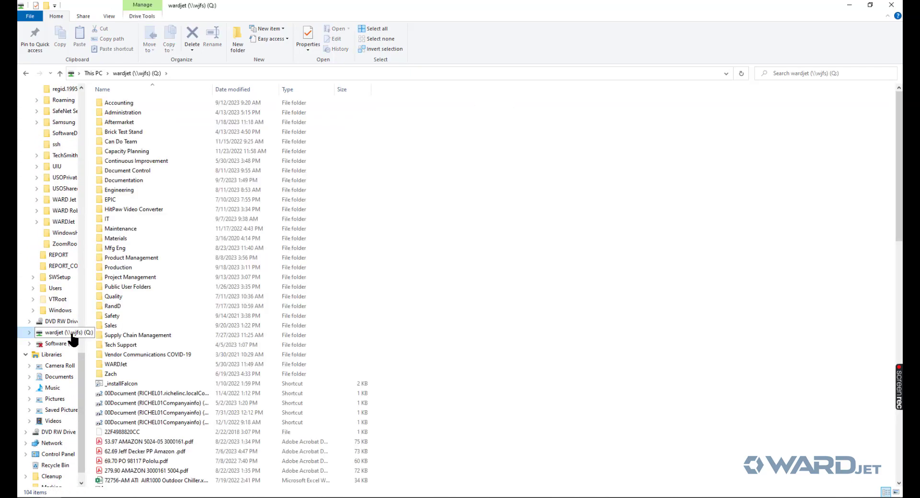
pyautogui.doubleClick(108, 327)
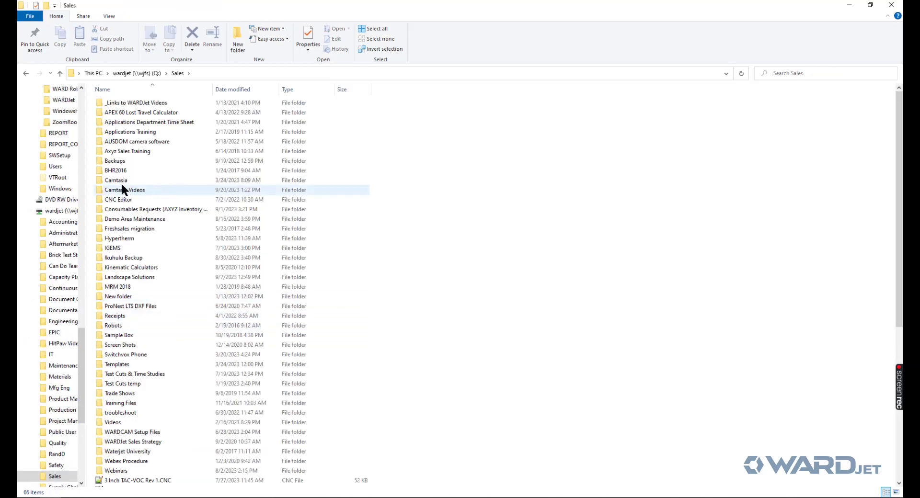
pyautogui.doubleClick(115, 248)
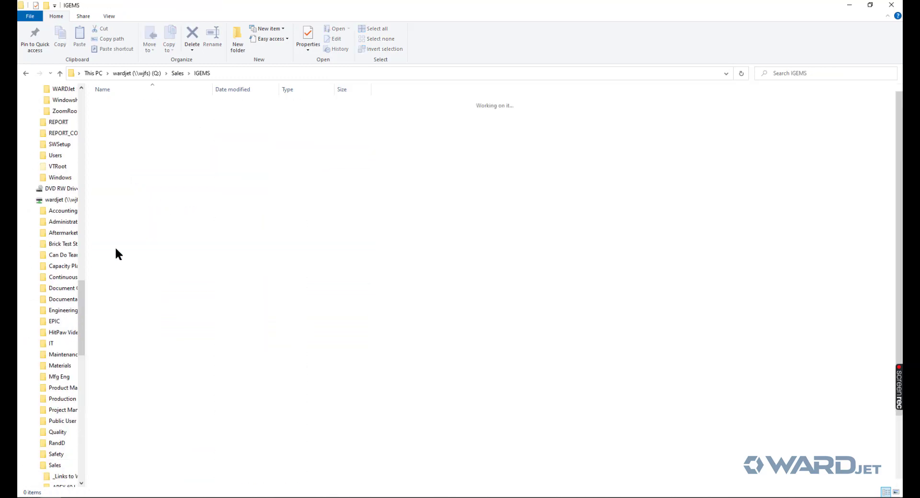
pyautogui.click(114, 269)
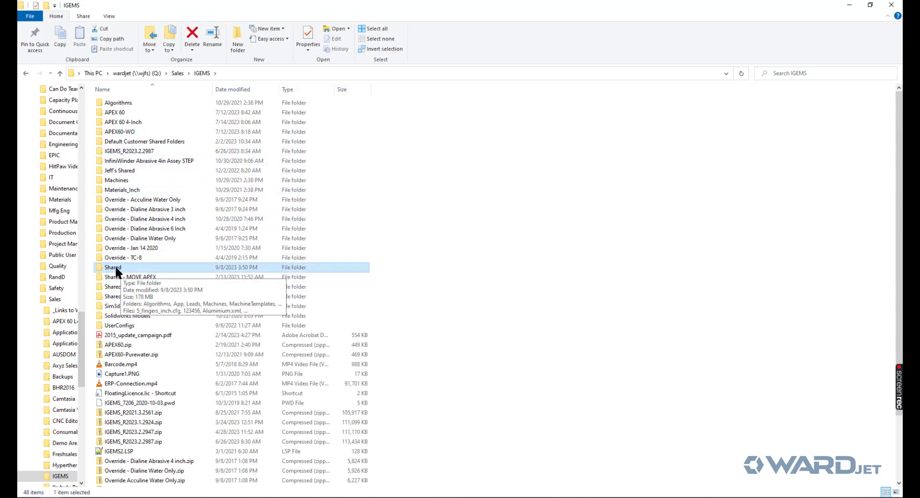
pyautogui.click(891, 6)
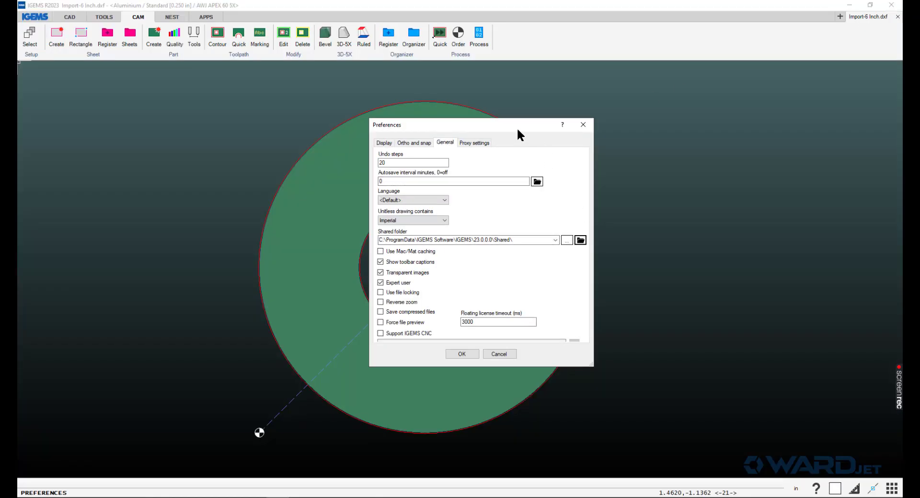
# - Browse to Q:\Sales\IGEMS\Shared\ as the shared folder and confirm Preferences with OK
pyautogui.click(567, 240)
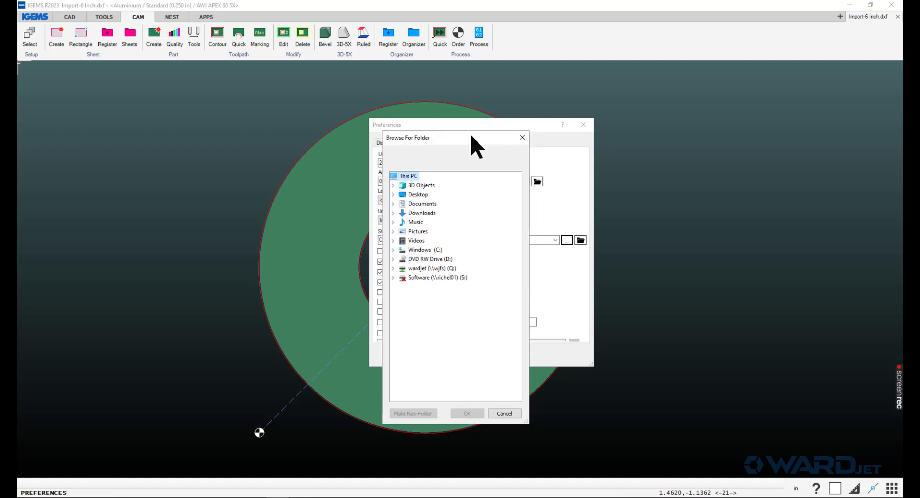
pyautogui.moveTo(475, 146); pyautogui.dragTo(473, 51)
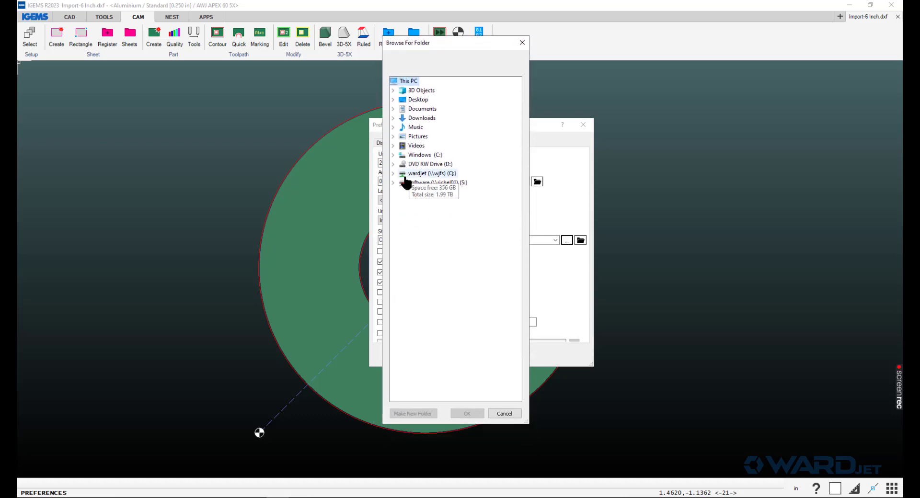
pyautogui.click(393, 173)
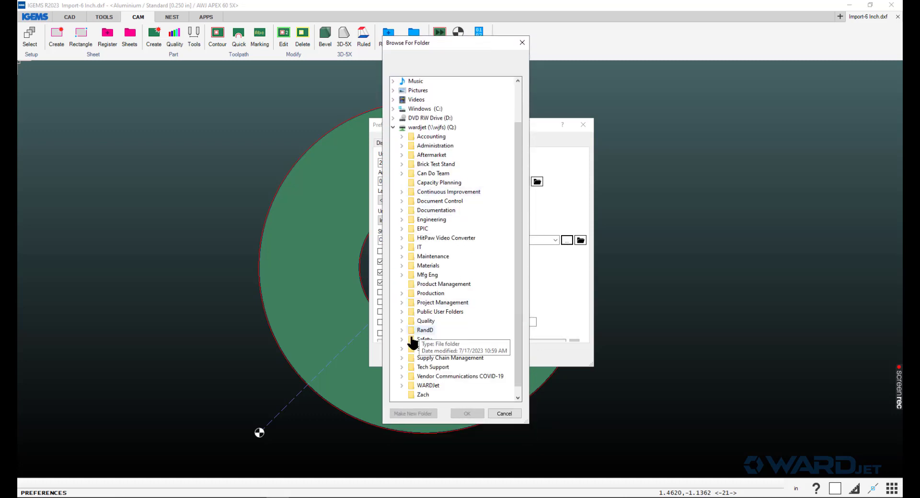
pyautogui.doubleClick(418, 351)
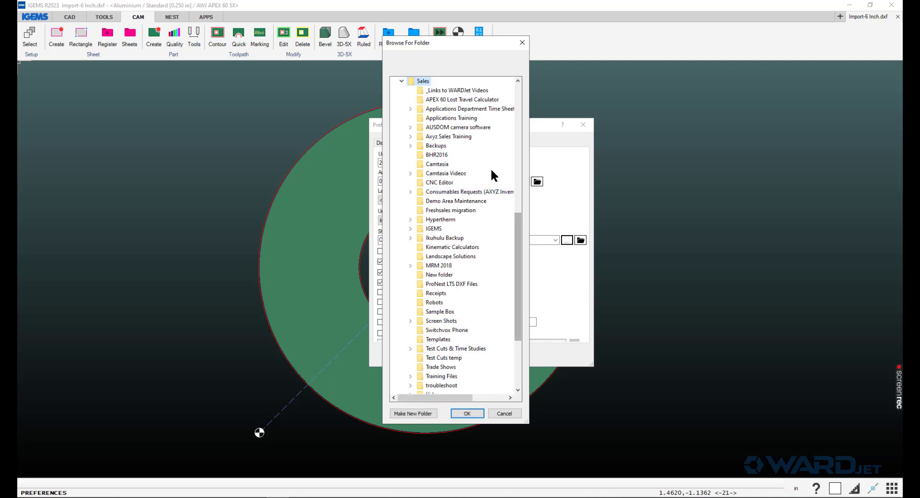
pyautogui.doubleClick(434, 229)
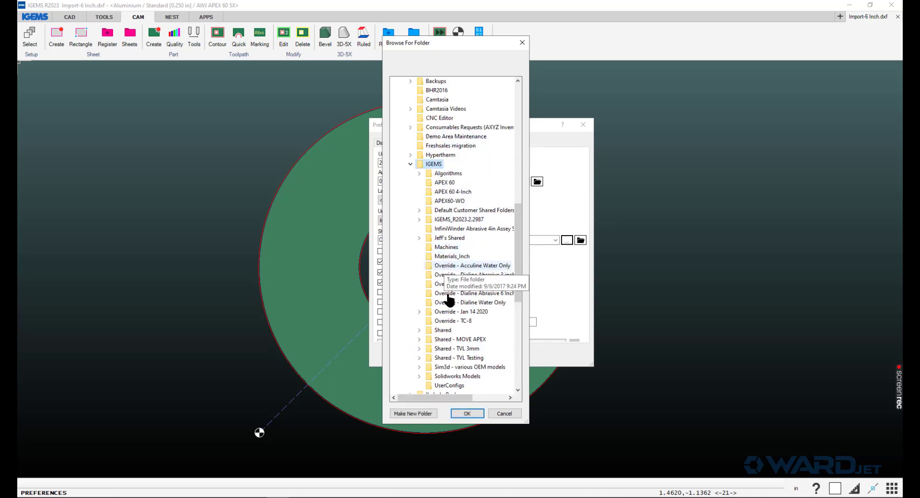
pyautogui.doubleClick(443, 330)
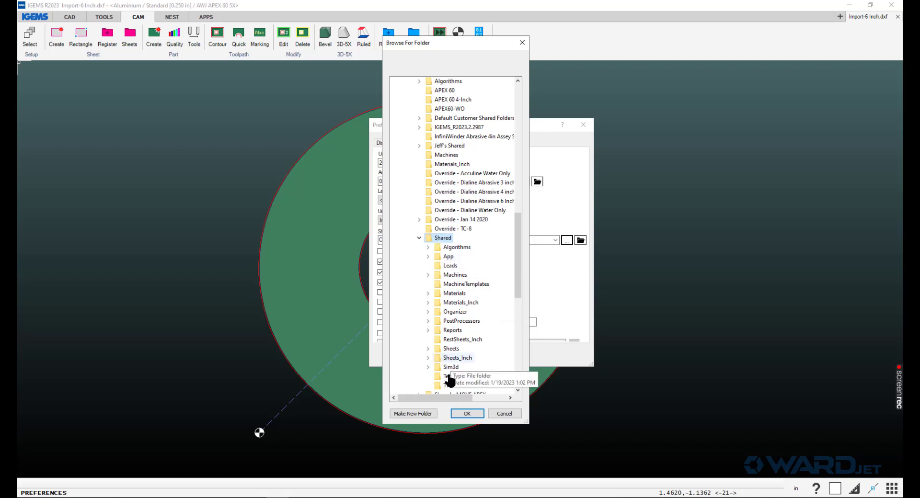
pyautogui.click(466, 414)
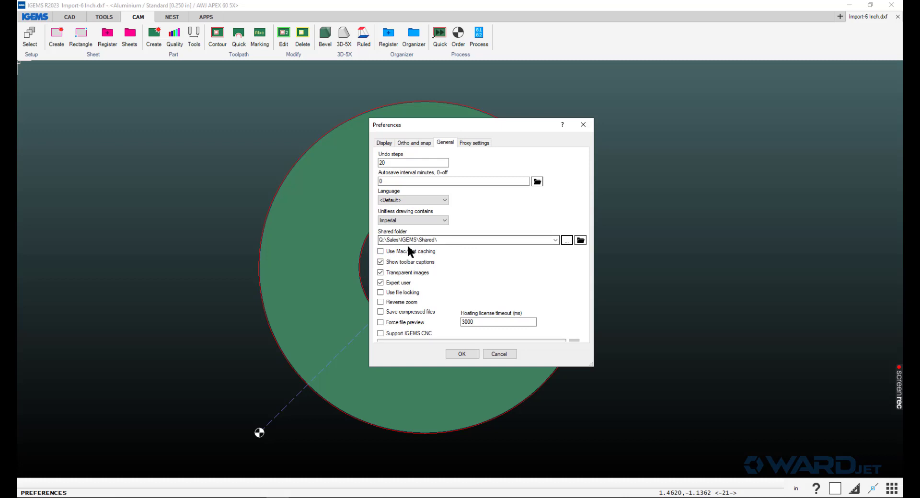
pyautogui.click(461, 352)
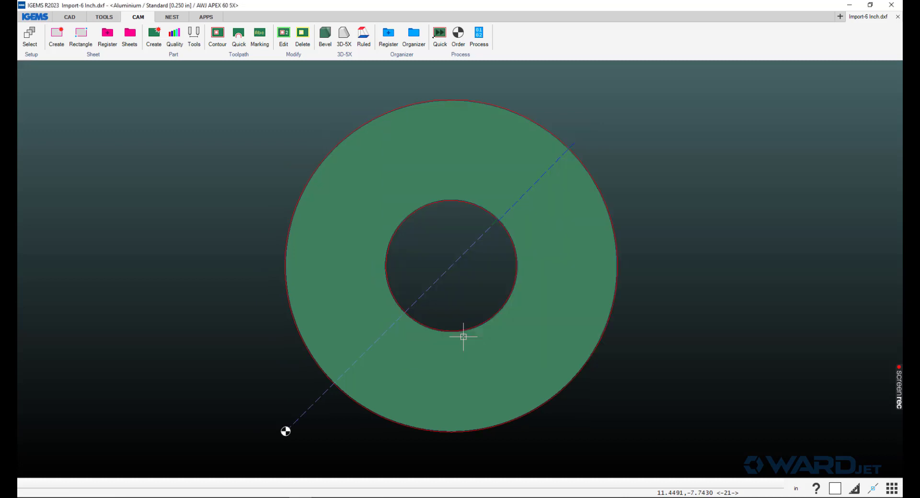